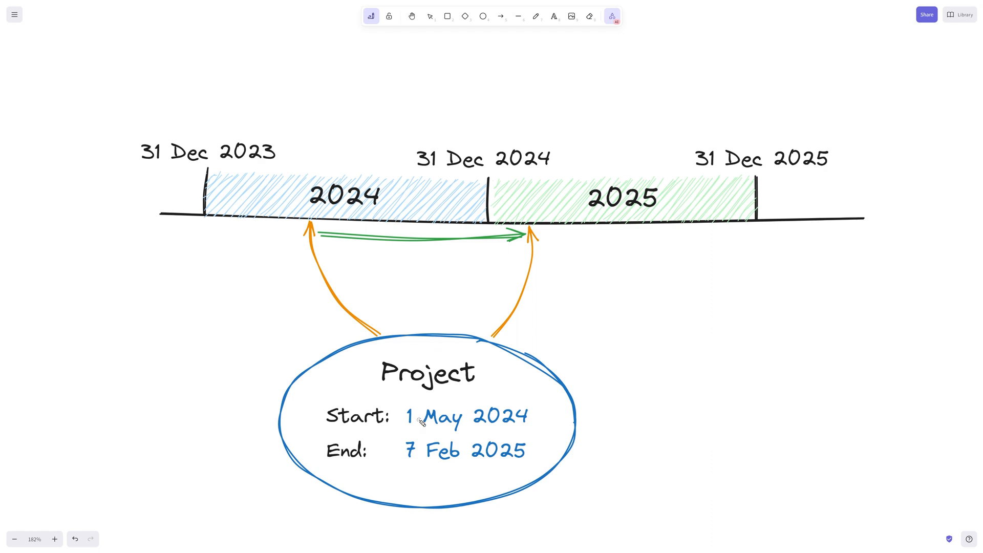
Examine the project timeline diagram, tracing the start and end dates against the 2024 and 2025 year blocks.
drag(405, 431, 541, 427)
drag(406, 468, 583, 472)
mouse_move(407, 430)
mouse_down()
mouse_move(520, 424)
mouse_move(400, 427)
mouse_up()
drag(334, 223, 633, 218)
drag(404, 434, 540, 443)
drag(402, 469, 523, 470)
drag(310, 206, 397, 204)
drag(586, 206, 691, 205)
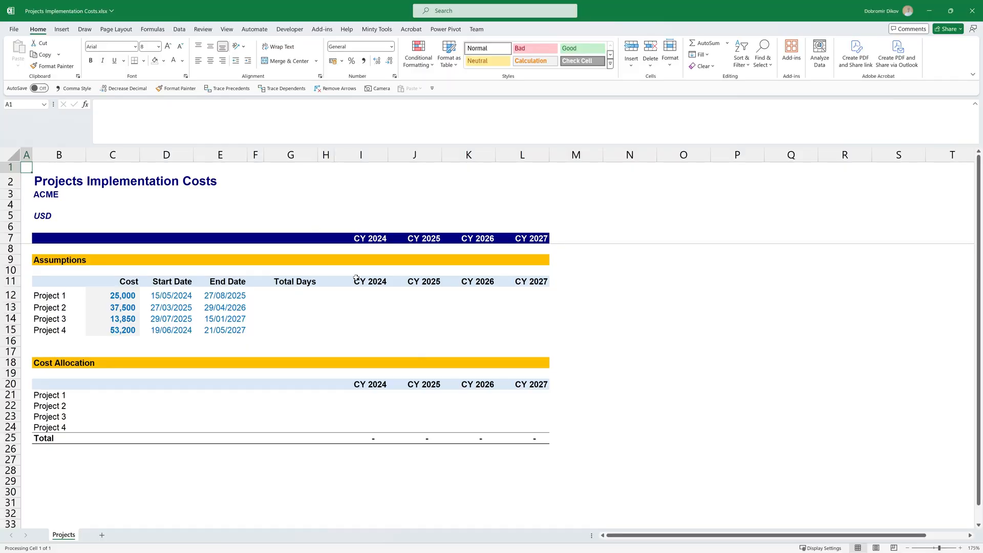
Review the four projects' costs and dates, the empty Cost Allocation grid and Project 1's yearly day cells in the Projects worksheet.
drag(71, 295, 77, 330)
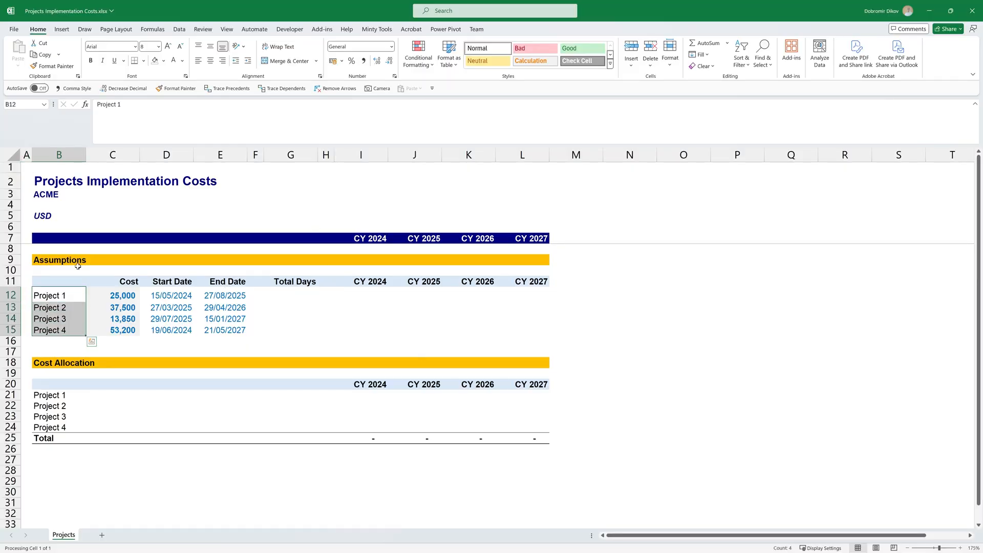
drag(115, 297, 120, 332)
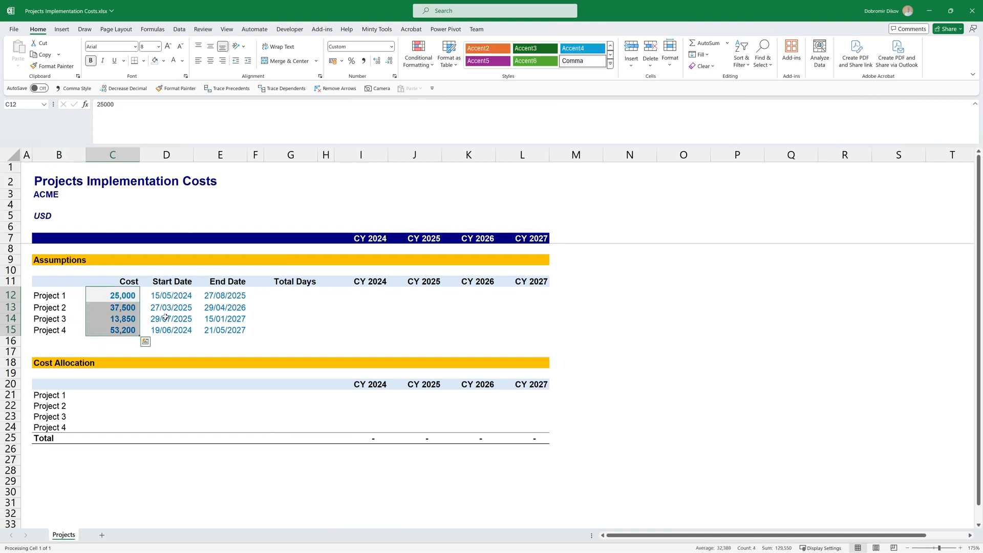
click(171, 296)
click(204, 294)
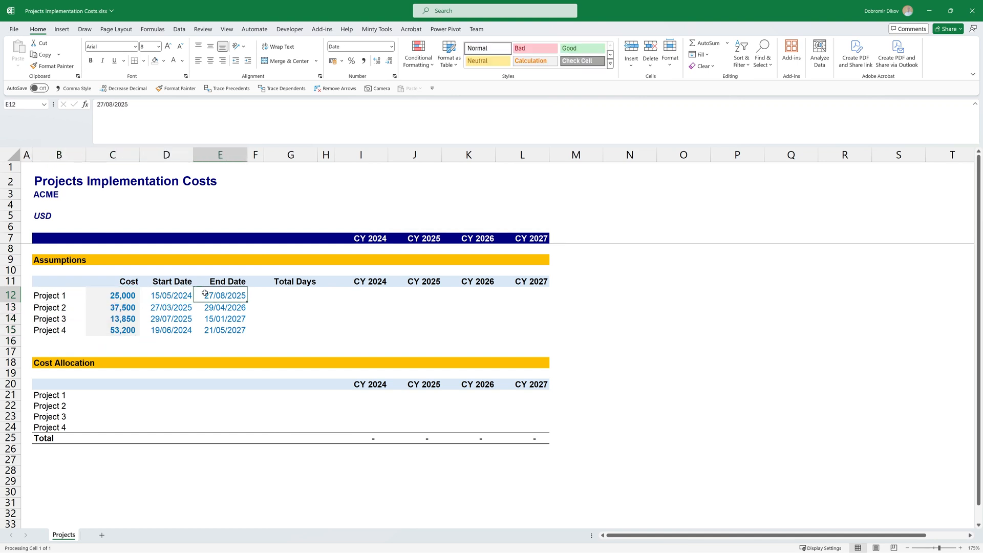
drag(358, 395, 530, 428)
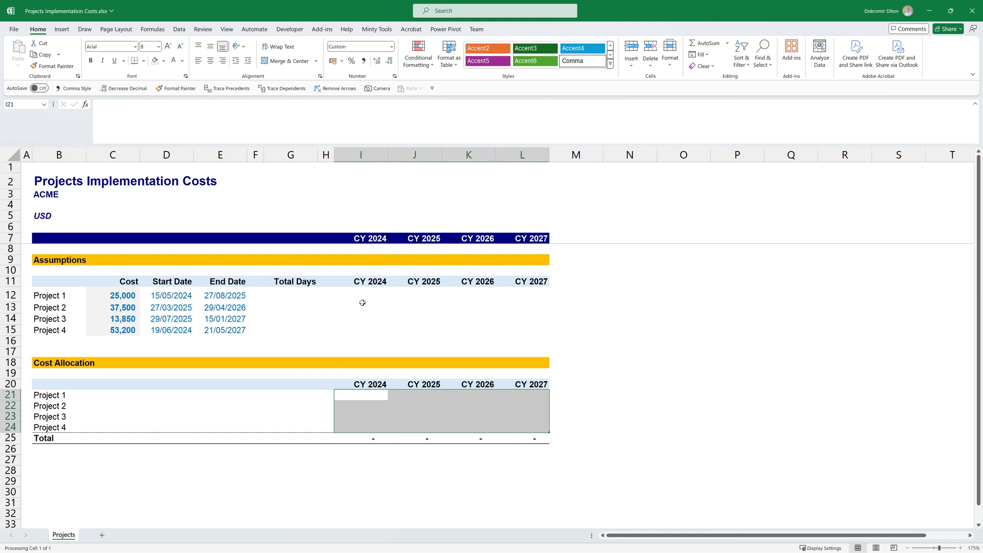
click(120, 296)
click(362, 298)
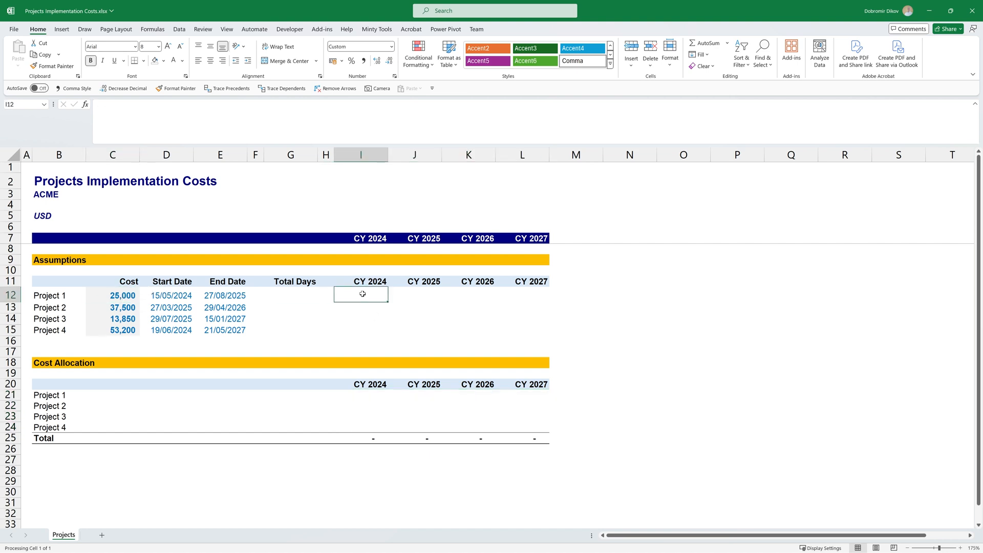
click(430, 295)
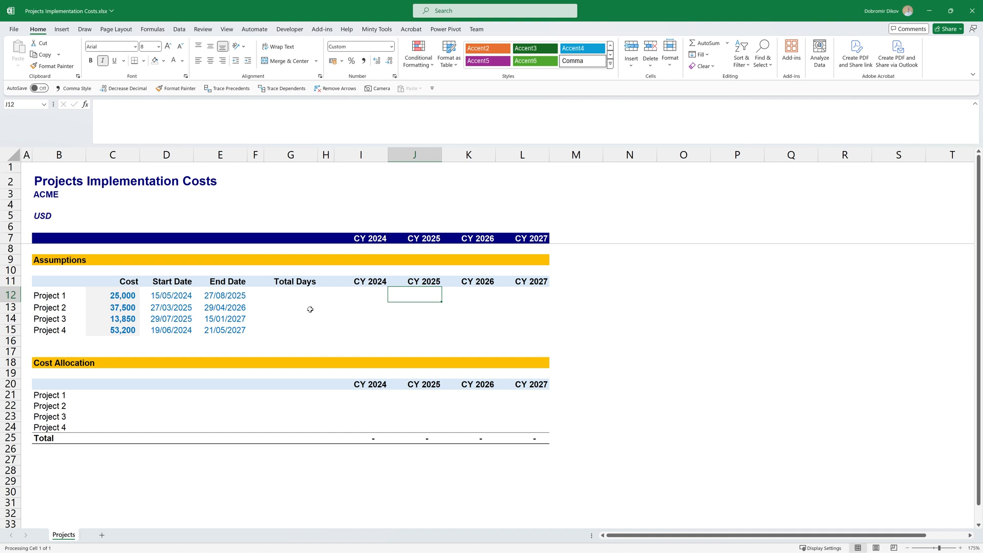
Examine Project 1's dates and cost, the yearly allocation columns with their totals, and the calendar year headers in row 7.
click(154, 296)
click(214, 296)
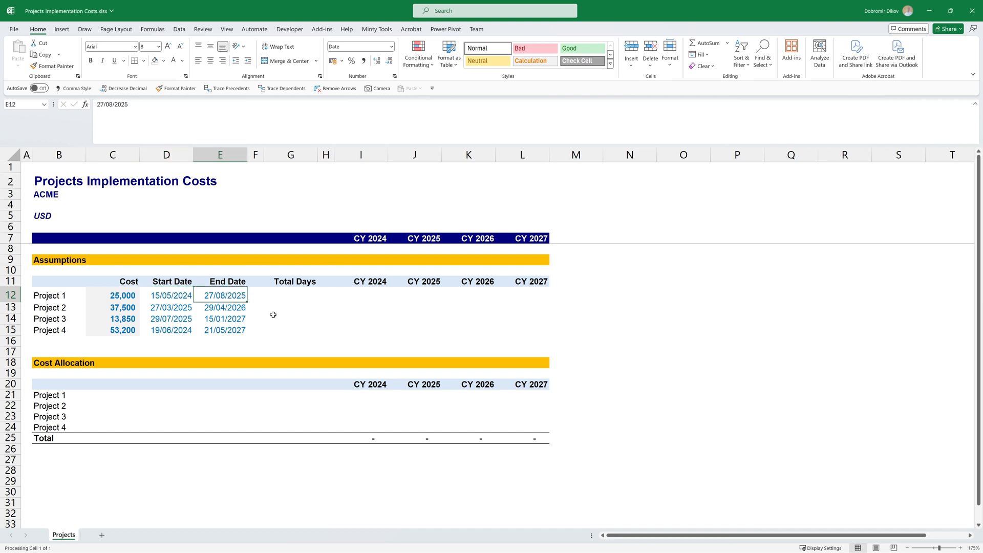
drag(160, 294, 226, 295)
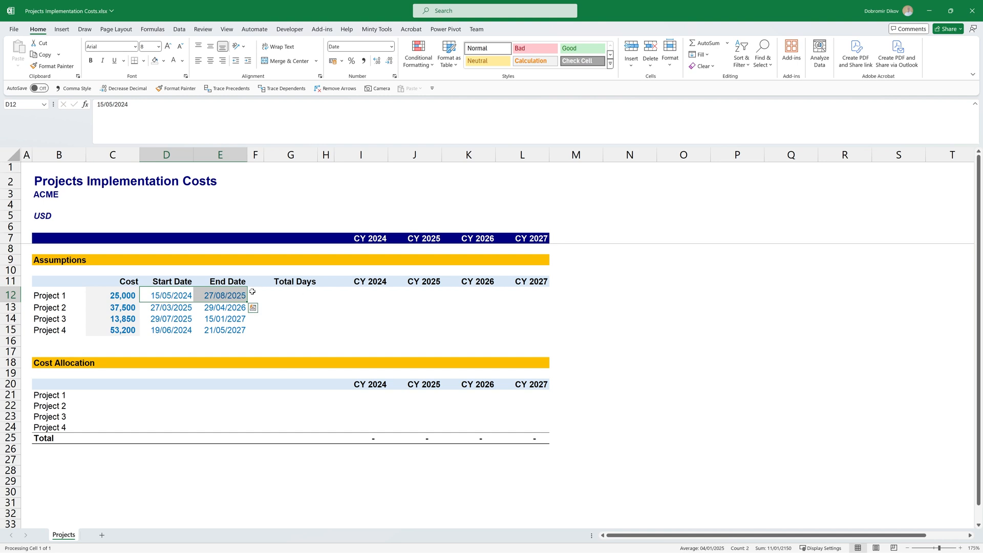
drag(367, 293, 507, 290)
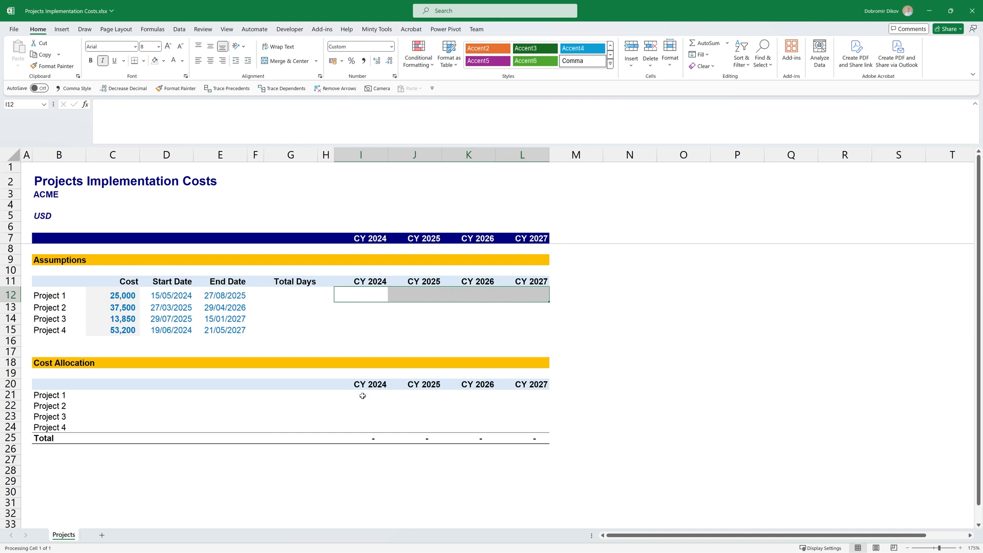
click(137, 296)
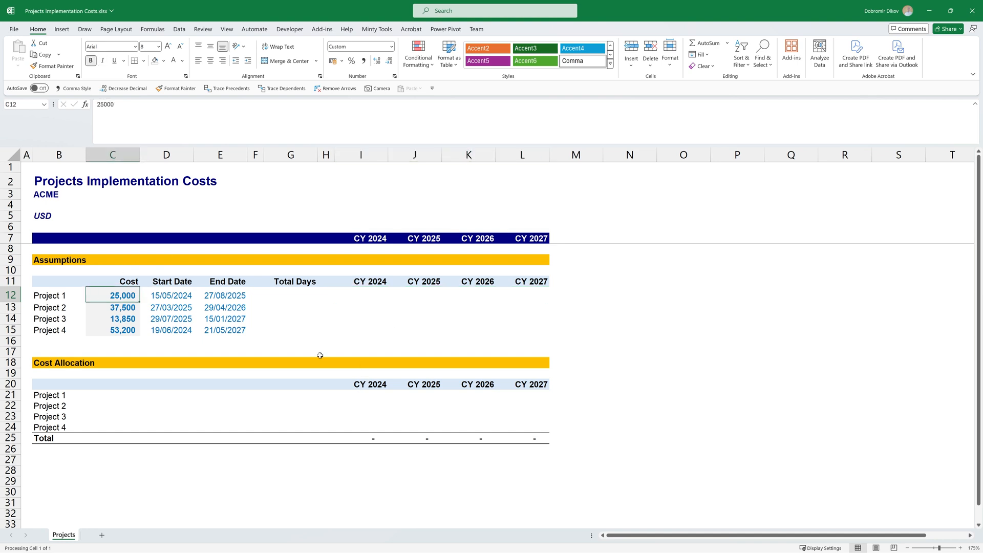
click(369, 396)
drag(369, 438, 371, 397)
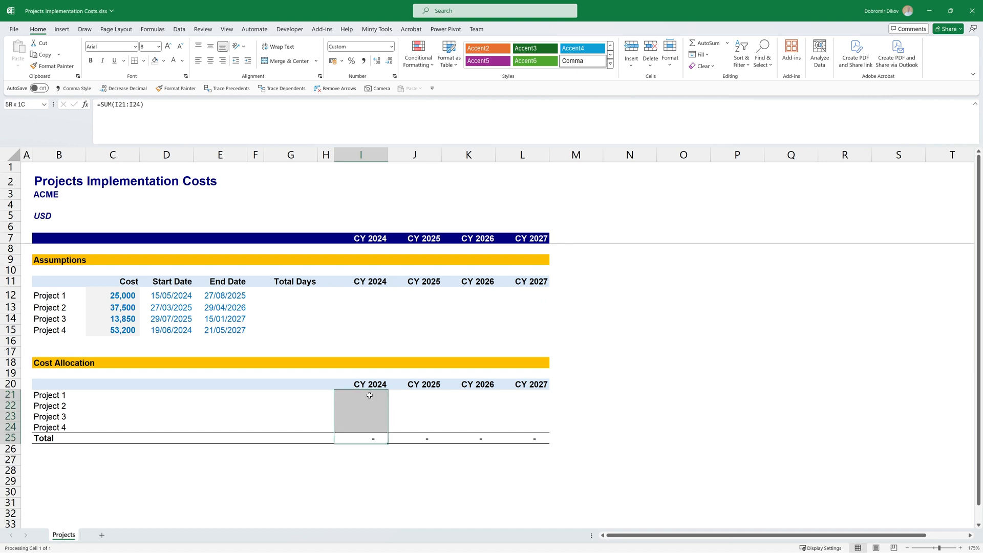
drag(413, 438, 415, 395)
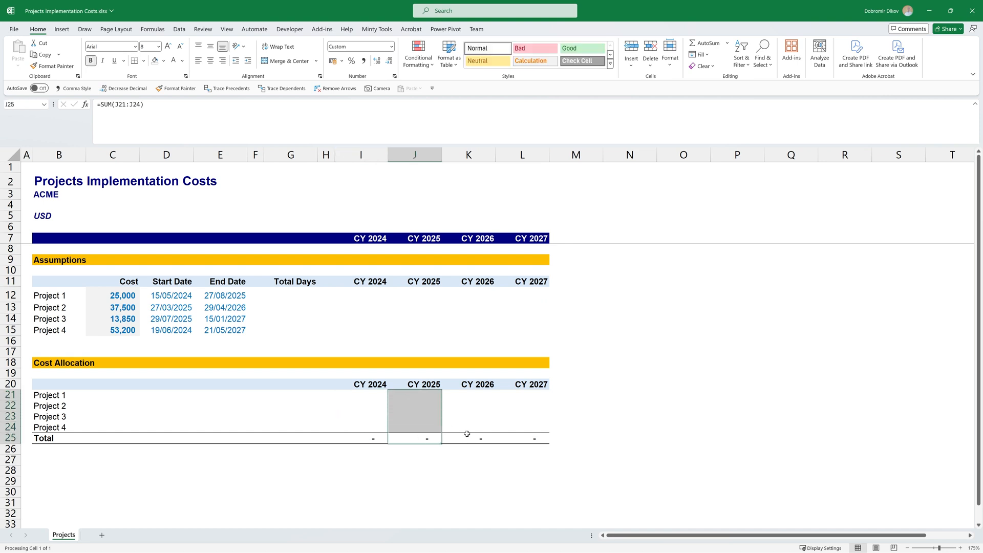
click(368, 297)
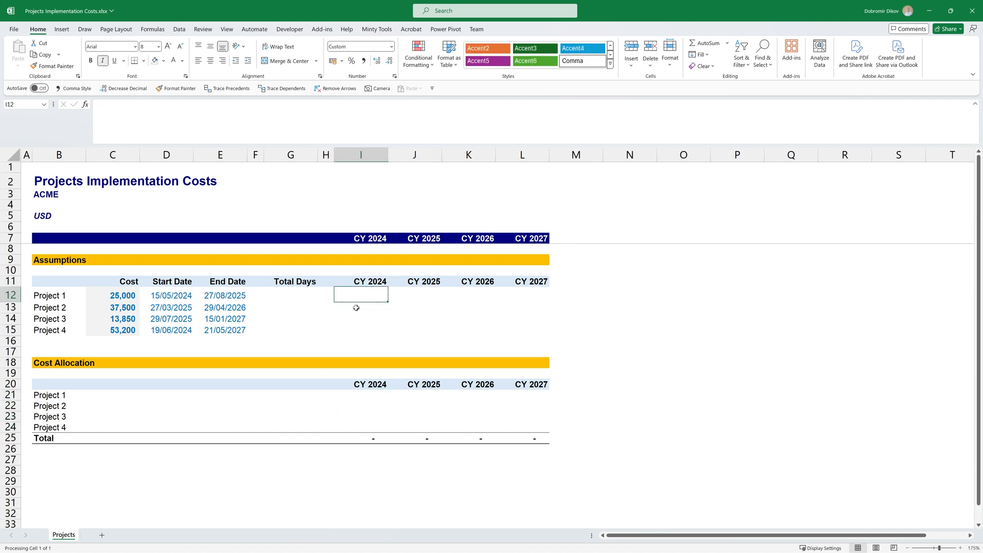
click(369, 239)
click(438, 239)
click(485, 238)
click(522, 239)
Enter =DATE(I7,12,31) - DATE(I7,1,1) in cell I6 to count the days of CY 2024.
click(368, 231)
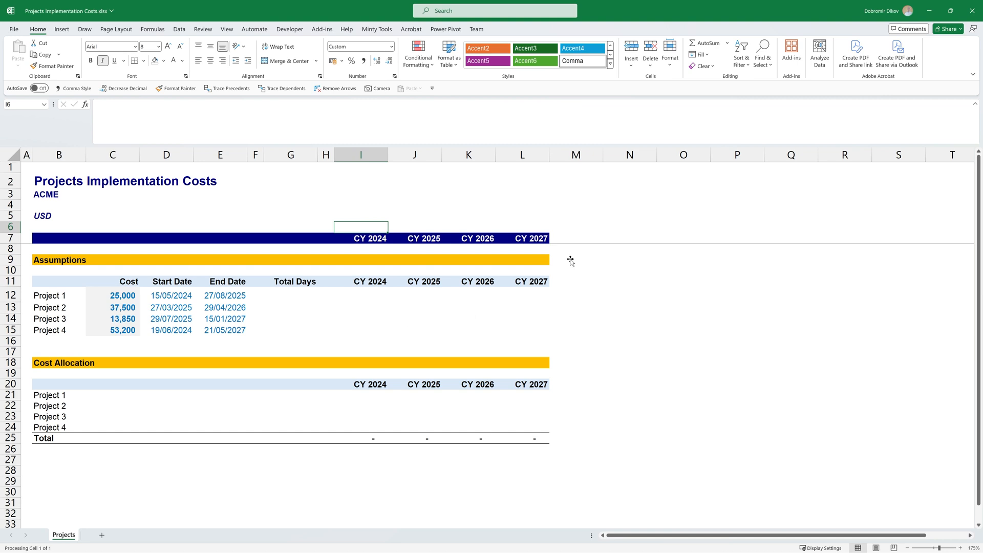
text(=da)
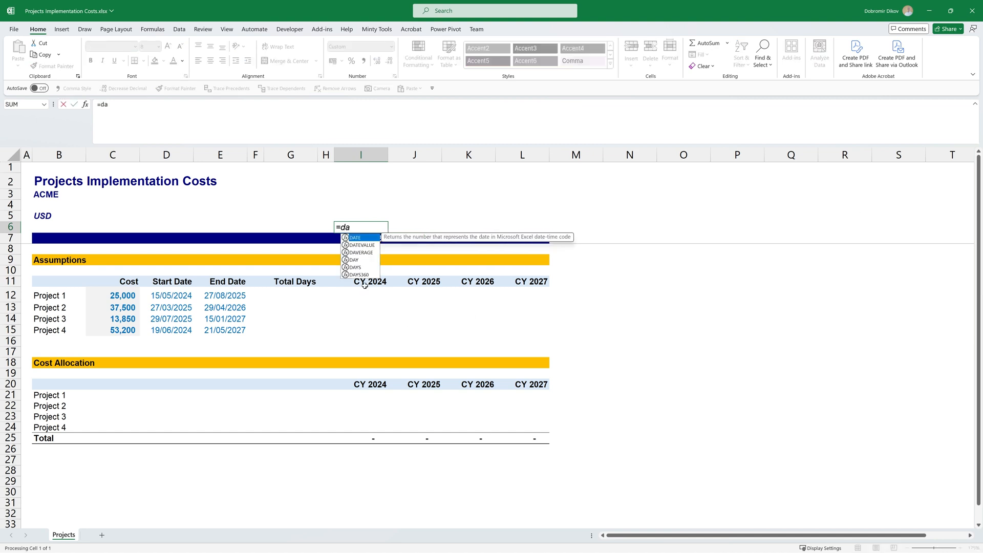
text(te()
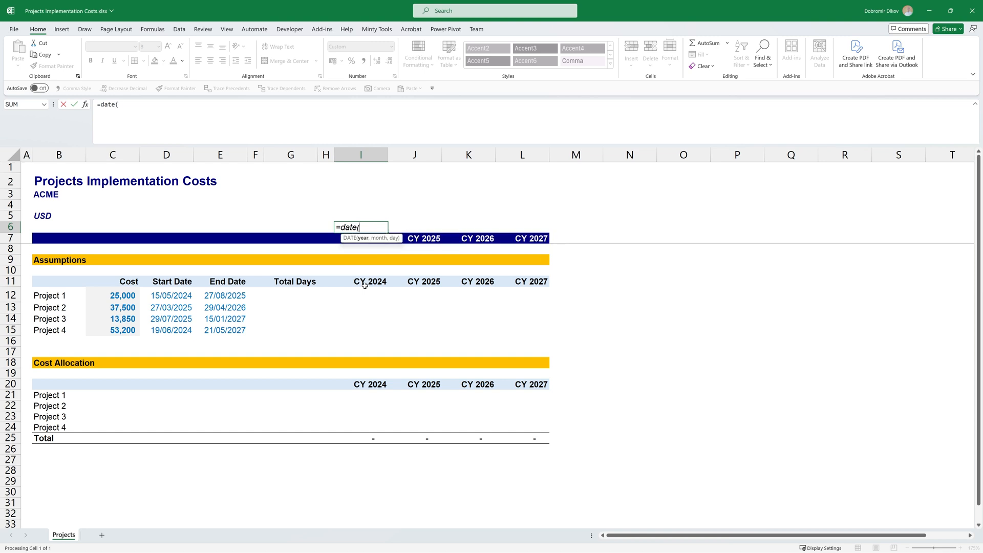
key(Down)
text(,12,31))
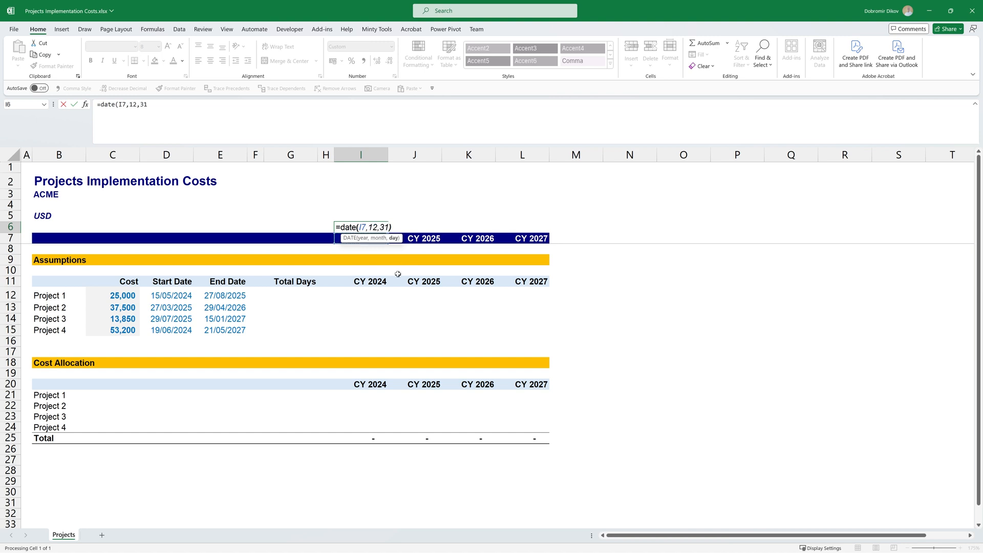
text( - date()
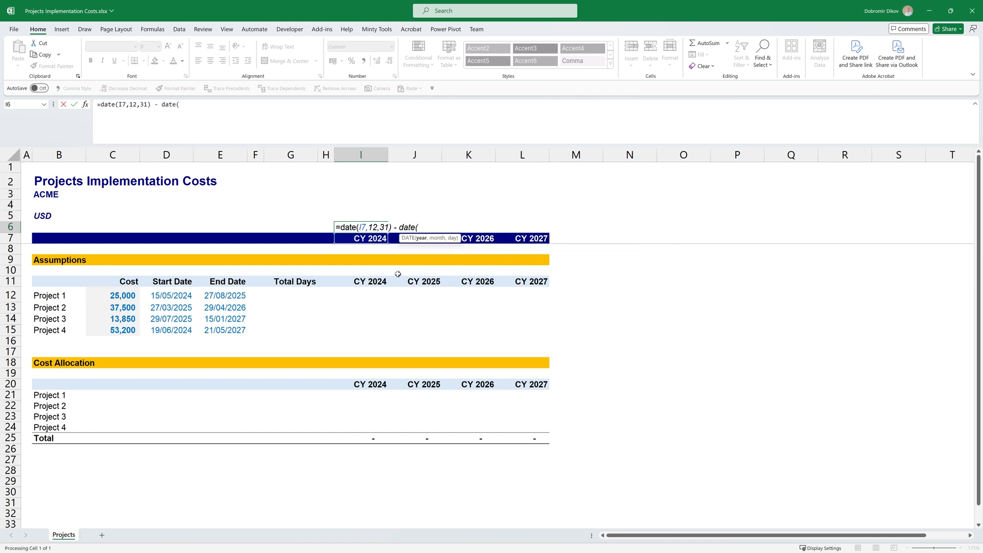
key(Down)
text(,1,1))
key(ctrl+Return)
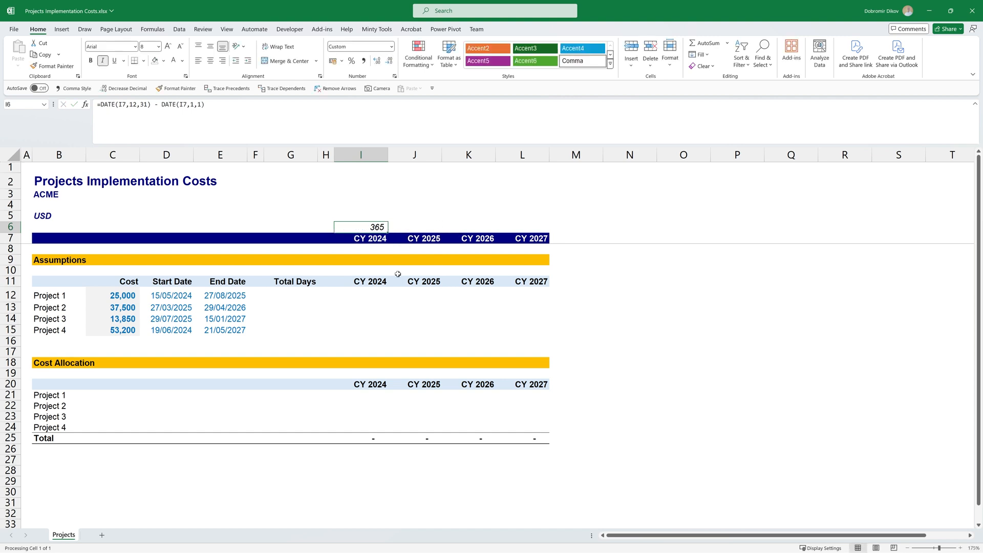
Fill the day-count formula from I6 across to L6 for the remaining calendar years.
key(Down)
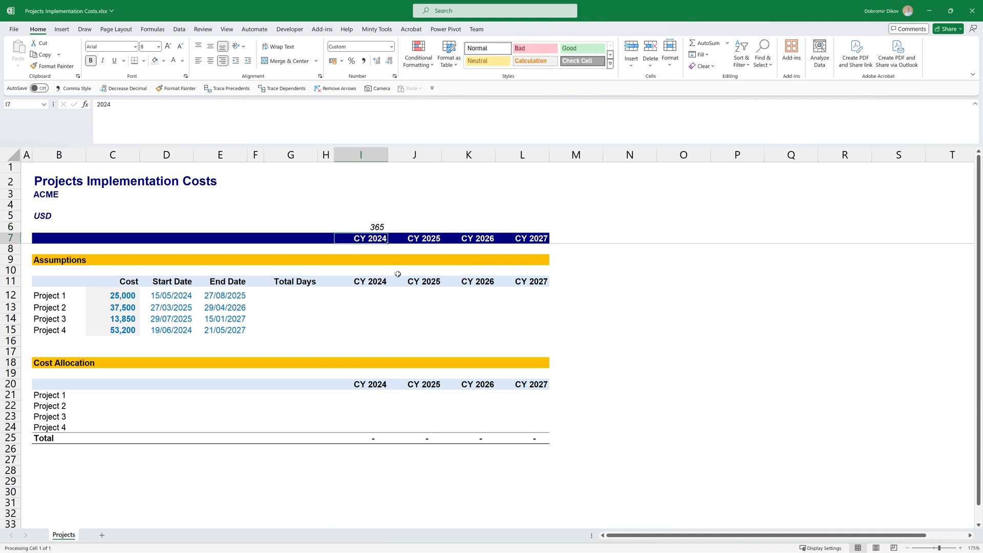
key(Up)
key(shift+Right)
key(shift+Right)
key(shift+Right)
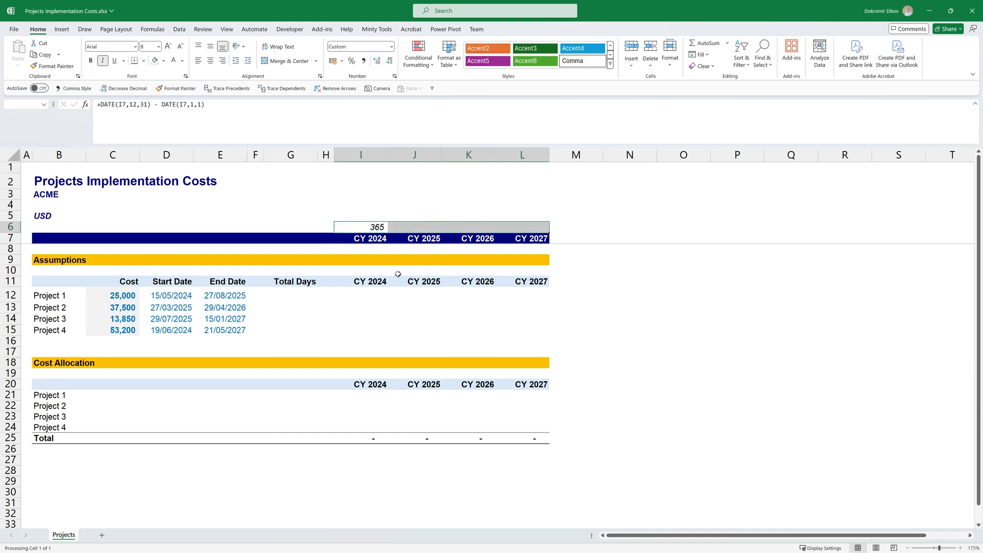
key(ctrl+r)
key(Right)
key(Right)
key(Left)
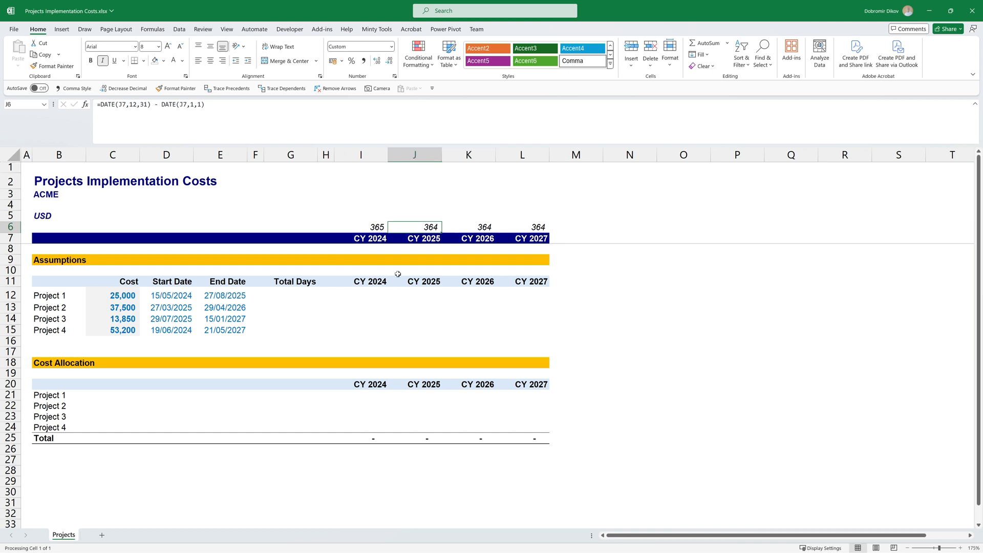
Add +1 to the day-count formula in I6 and refill it across to L6.
key(Left)
key(F2)
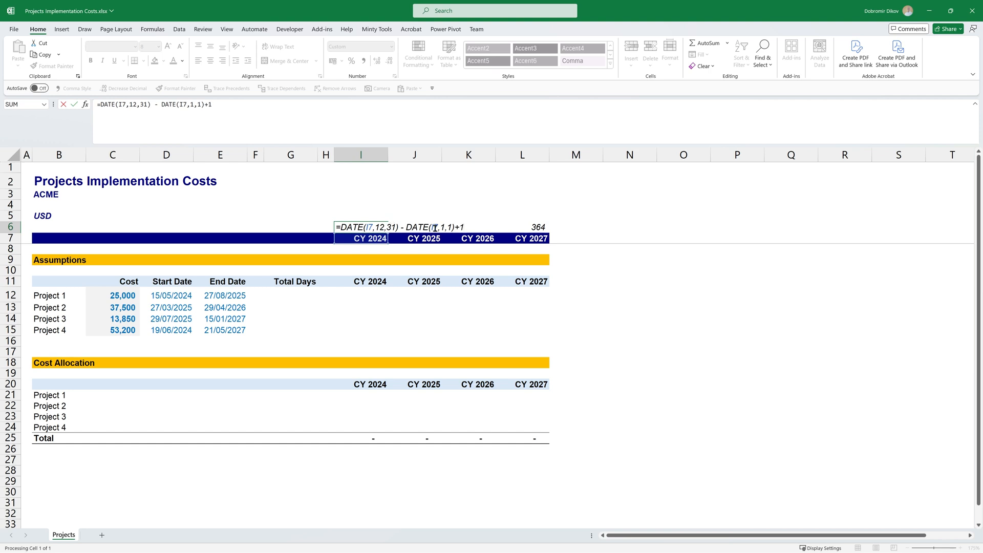
key(Escape)
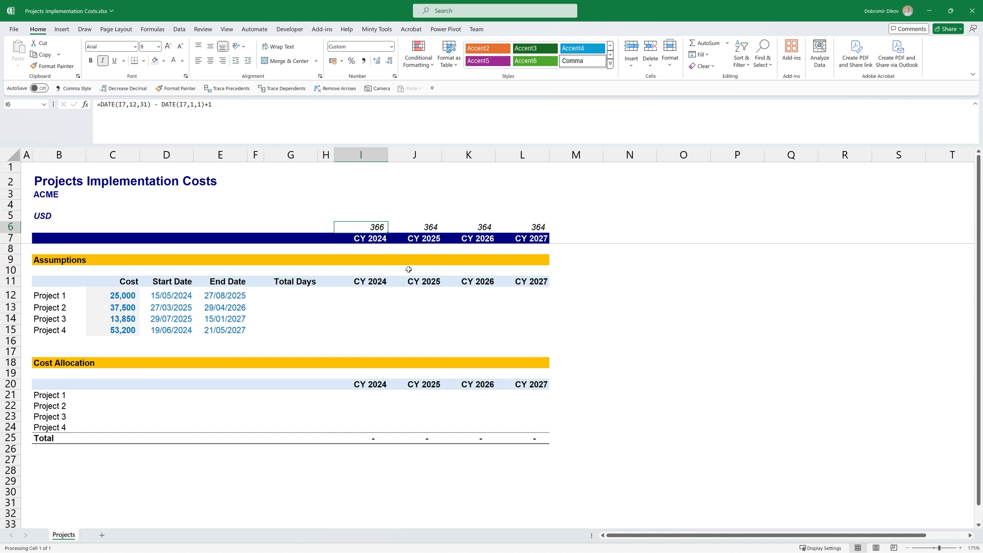
key(shift+Right)
key(shift+Right)
key(shift+Right)
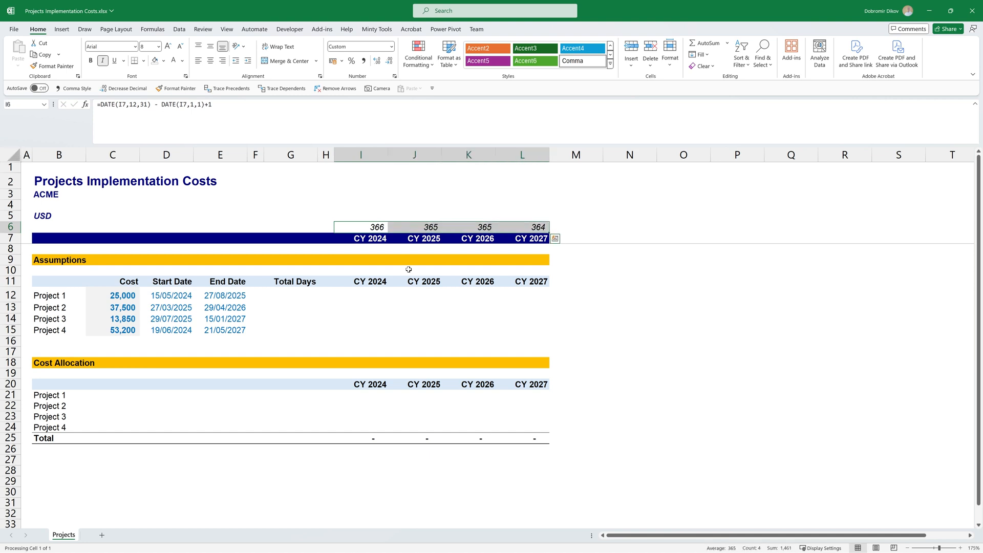
Inspect the day-count formulas in row 6, the year header formula in J7 and the custom number format of I7.
click(425, 229)
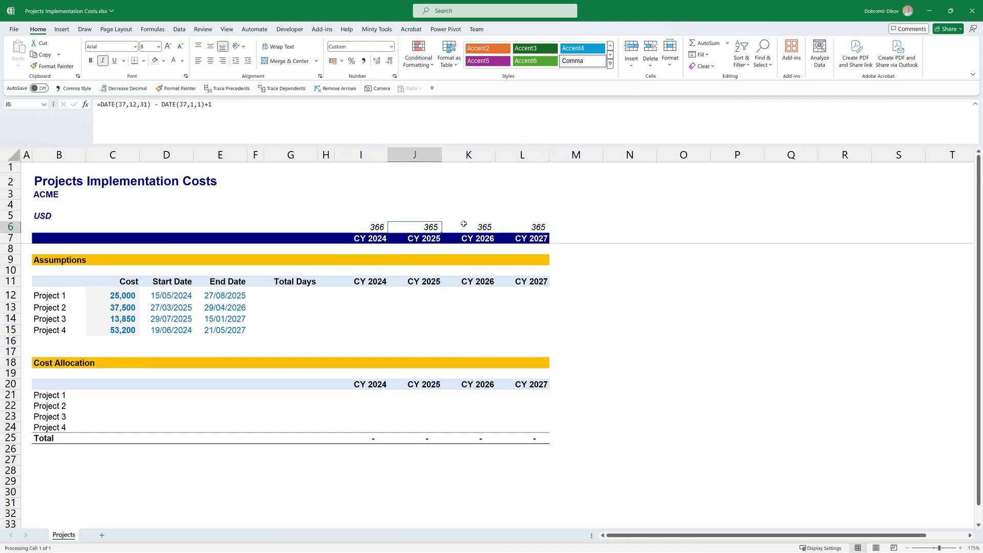
click(480, 227)
click(375, 226)
key(F2)
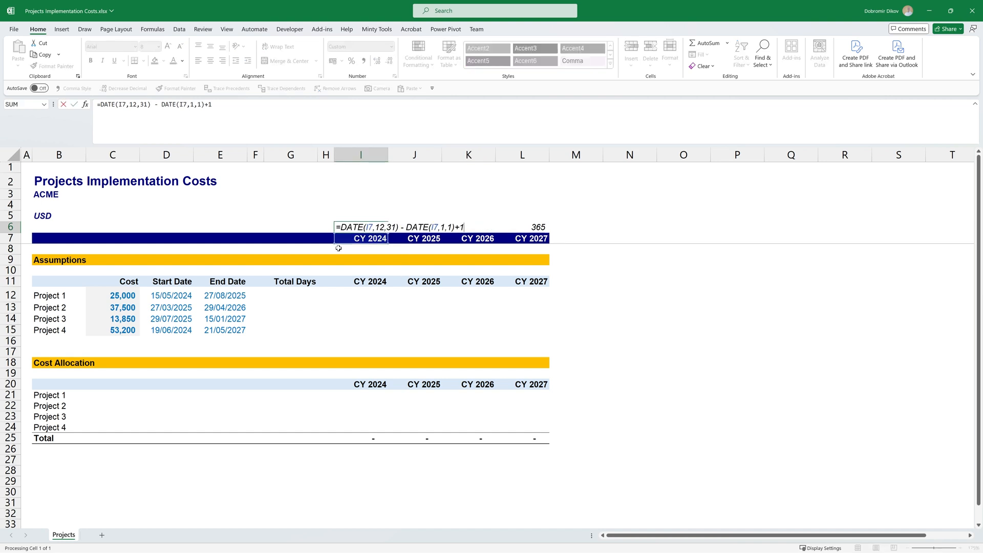
key(ctrl+Return)
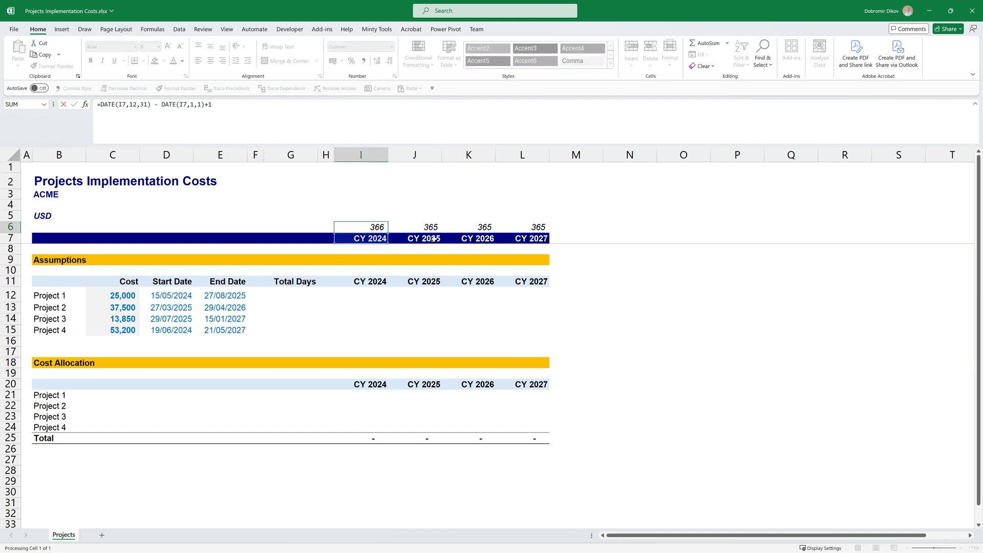
key(Down)
click(435, 239)
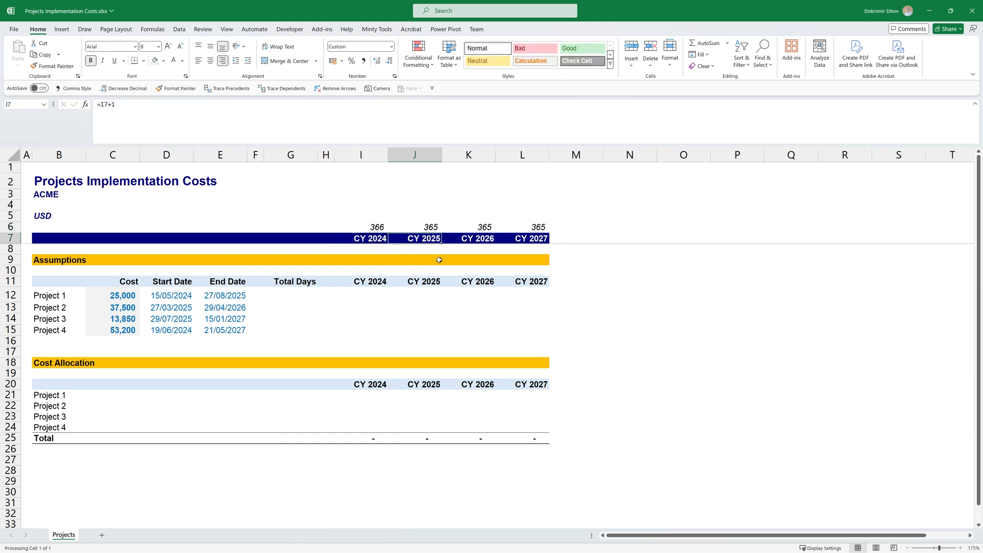
key(F2)
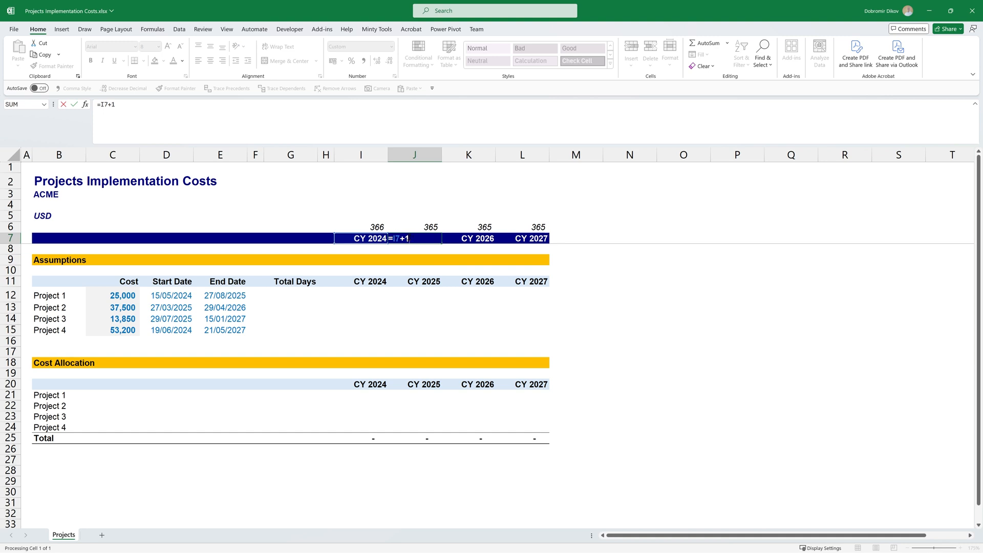
key(Escape)
key(Left)
key(ctrl+1)
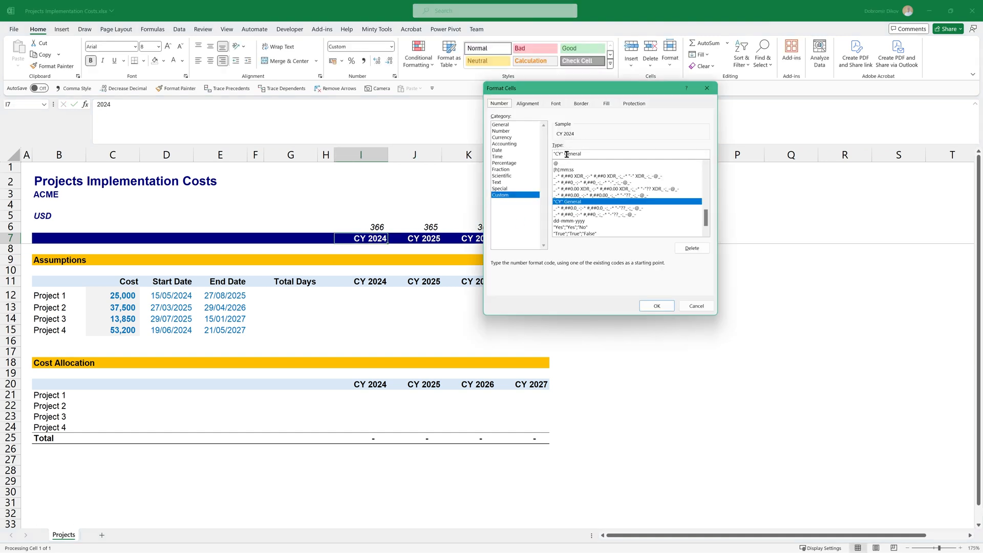
click(657, 305)
click(342, 298)
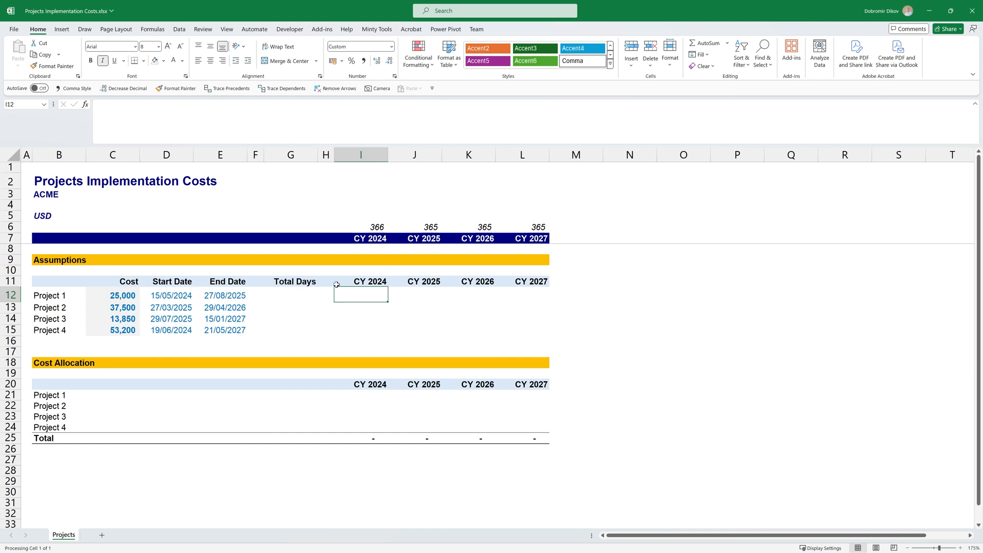
drag(362, 395, 517, 428)
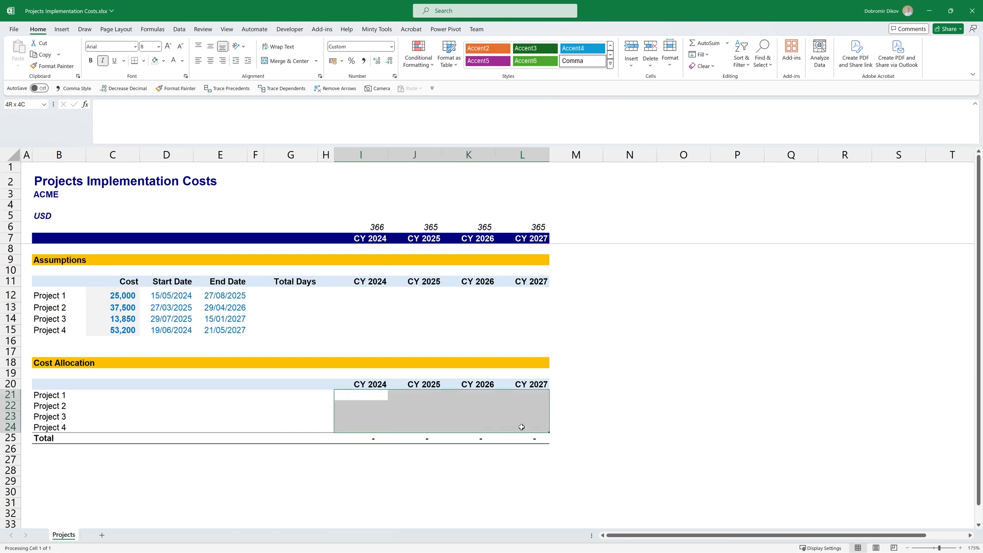
click(360, 299)
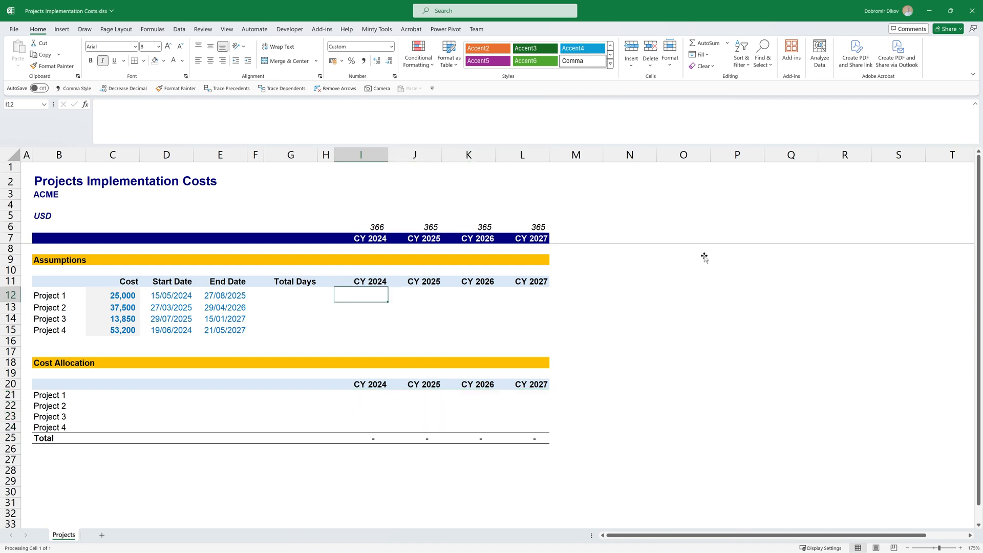
Bring up the IF pseudocode beside the sheet and begin the formula in I12 with =IF(OR(YEAR(D12)>I11, for Project 1's start year.
key(alt+Tab)
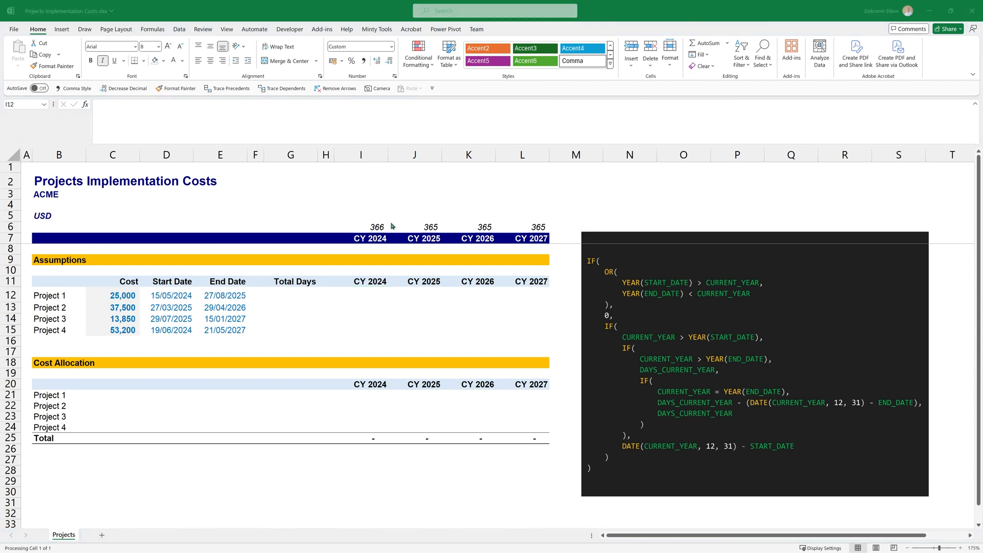
click(363, 226)
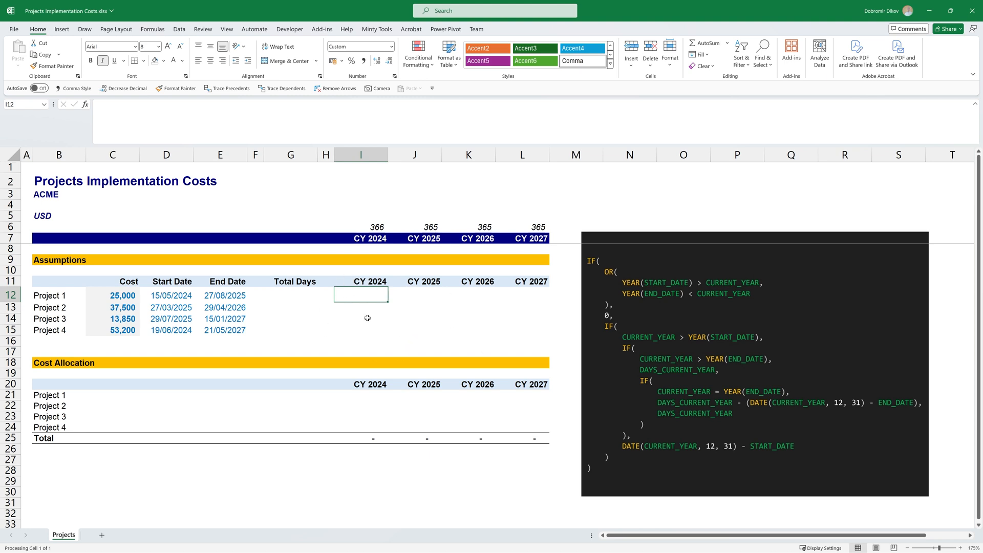
text(=)
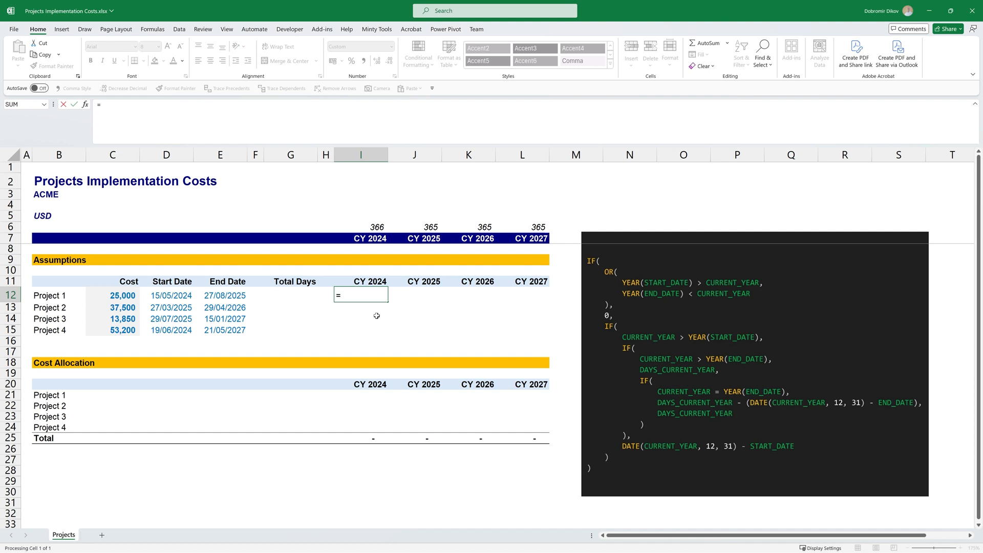
text(if()
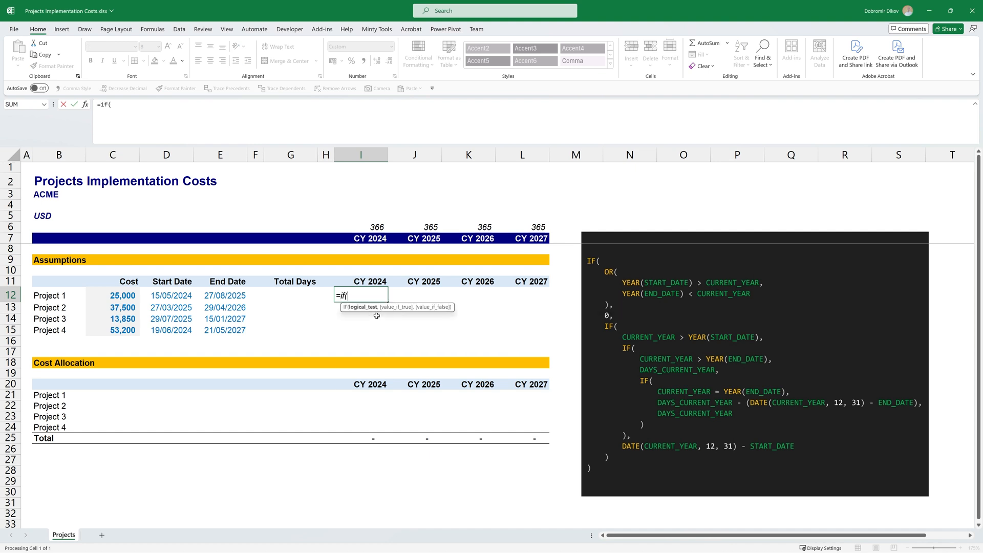
text(or(year)
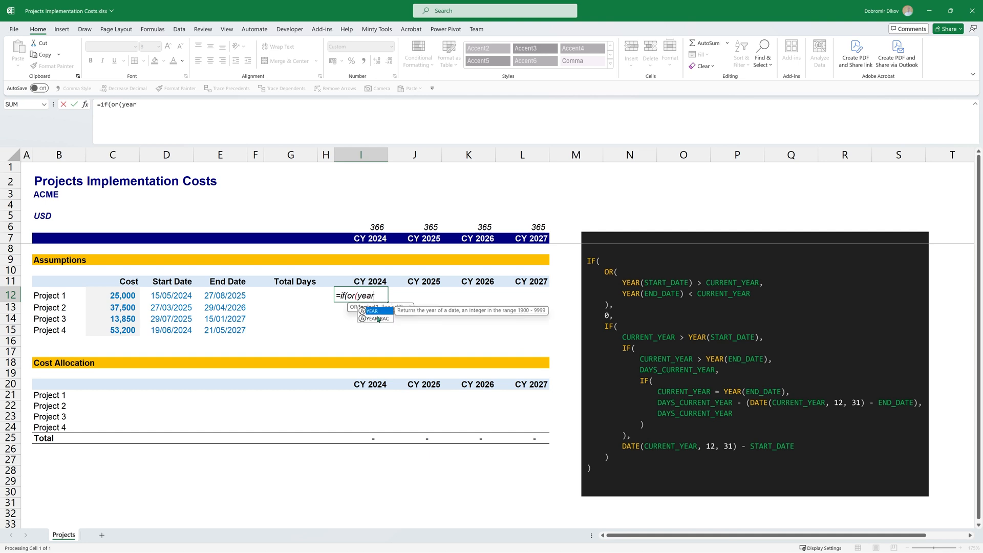
key(Tab)
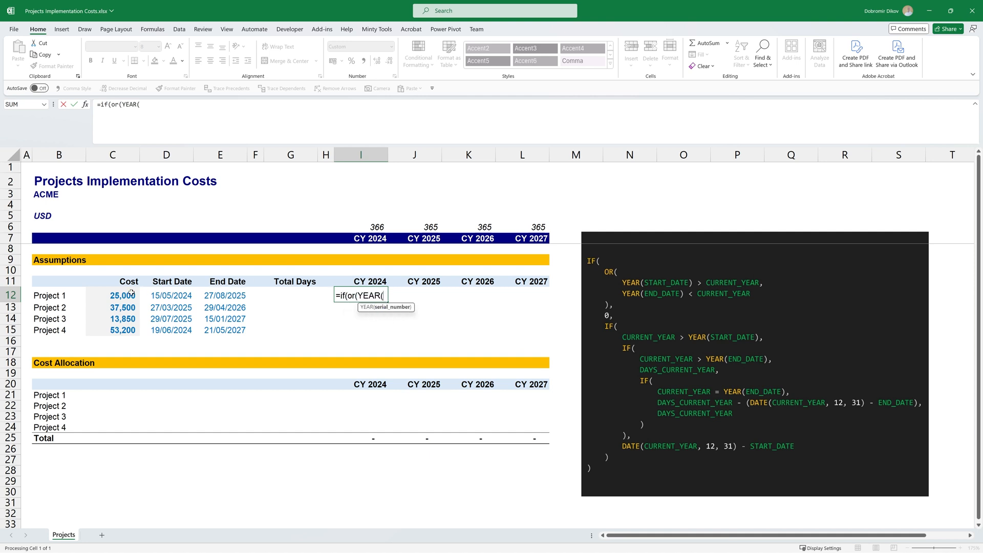
click(155, 296)
text()>)
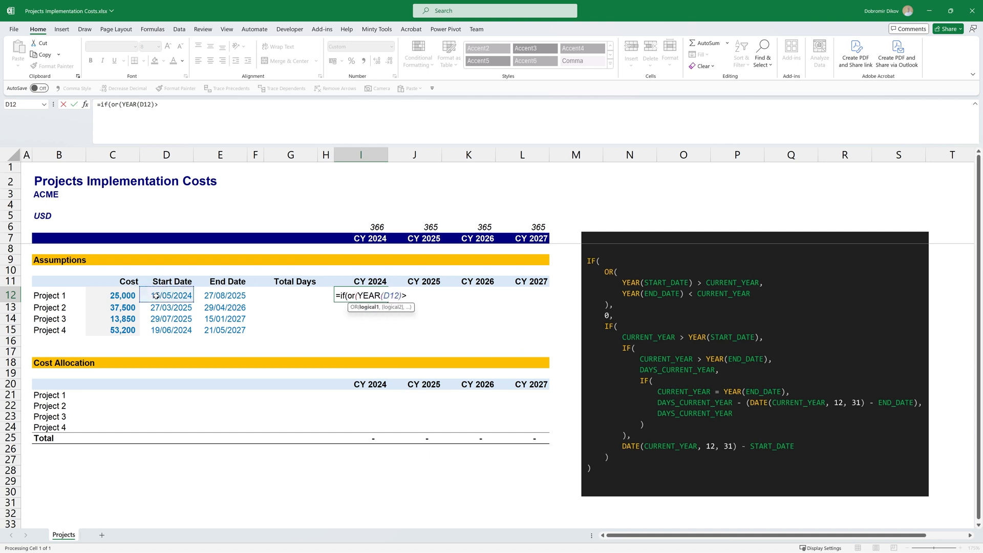
click(377, 281)
text(,)
Complete the OR test in I12 with YEAR(E12)<I11 and return 0 when the year falls outside the project period.
text(year)
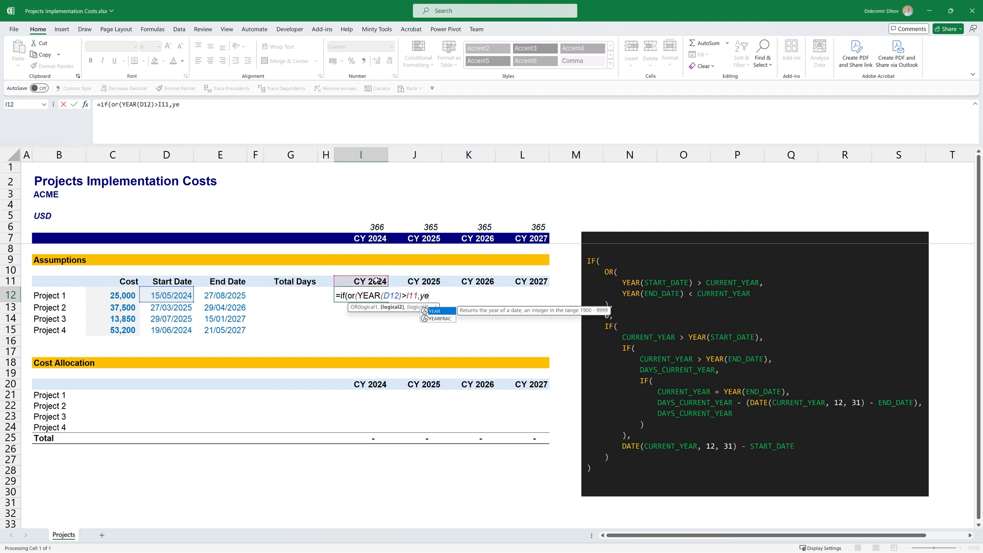
key(Tab)
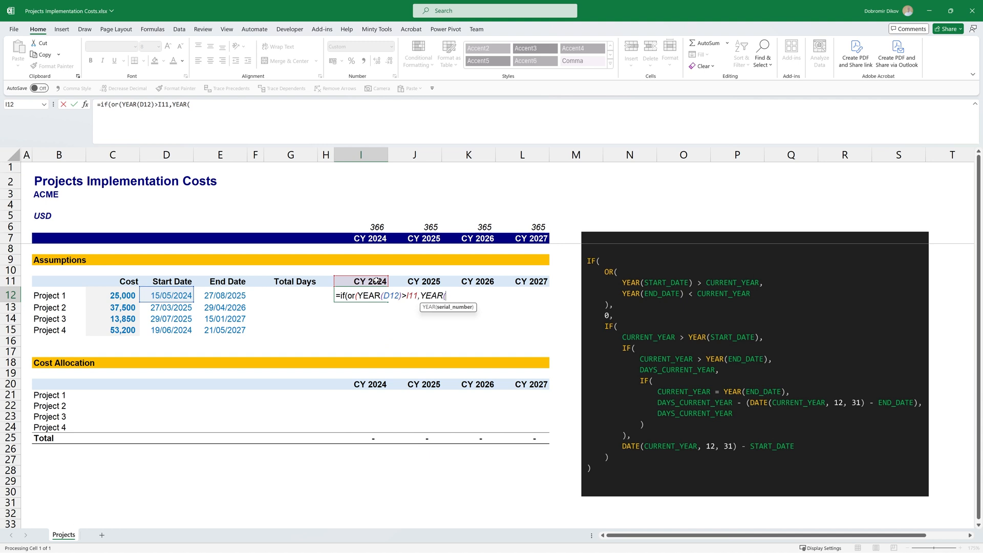
click(232, 296)
text())
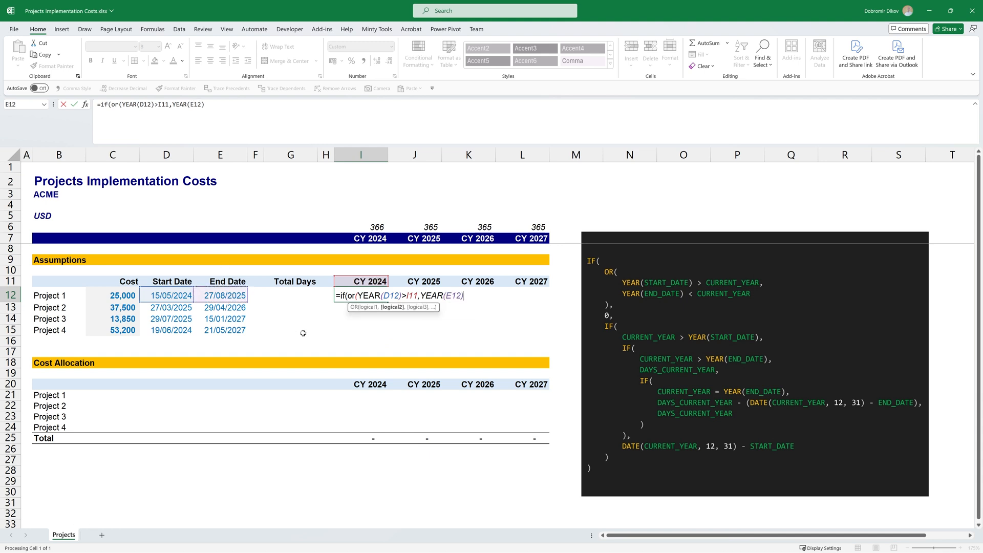
text(<)
click(365, 283)
text(),0,)
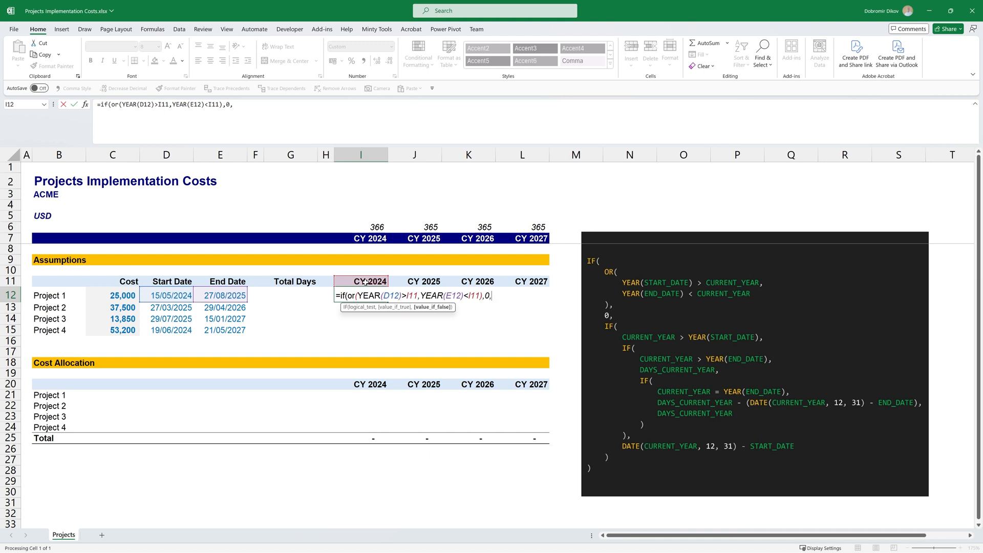
Nest IF(I11>YEAR(D12), as the false branch of the I12 formula to test for years after the start year.
text(if()
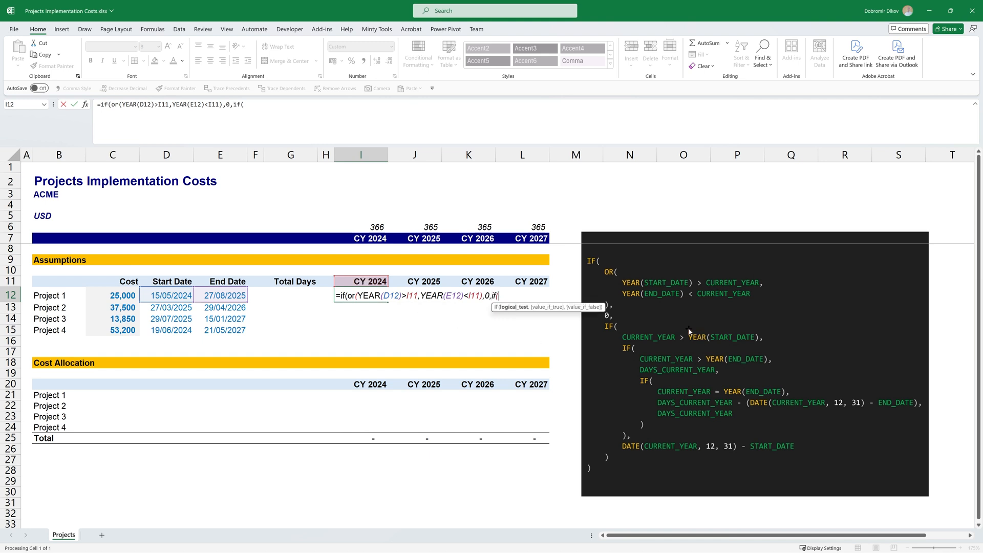
click(373, 280)
text(>year)
key(Tab)
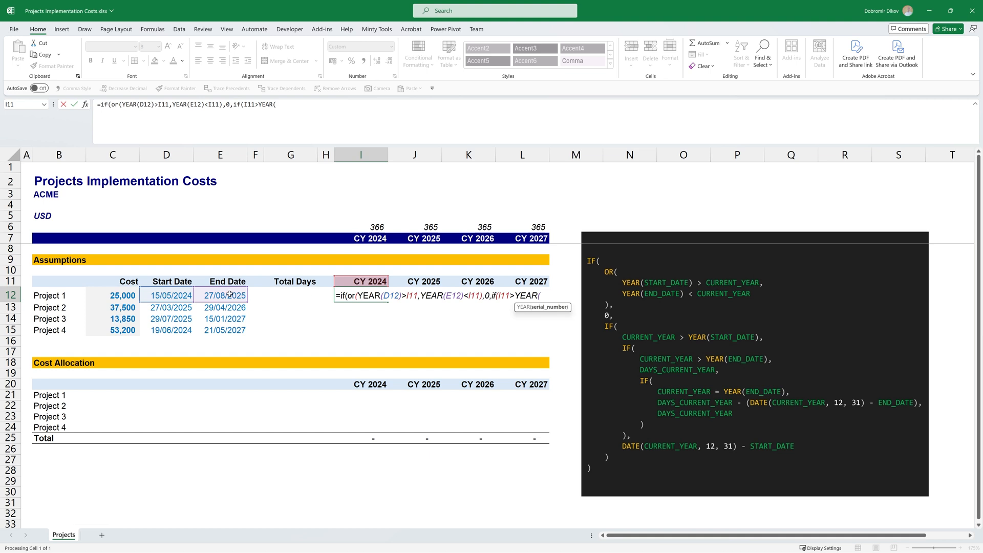
click(163, 295)
text(),)
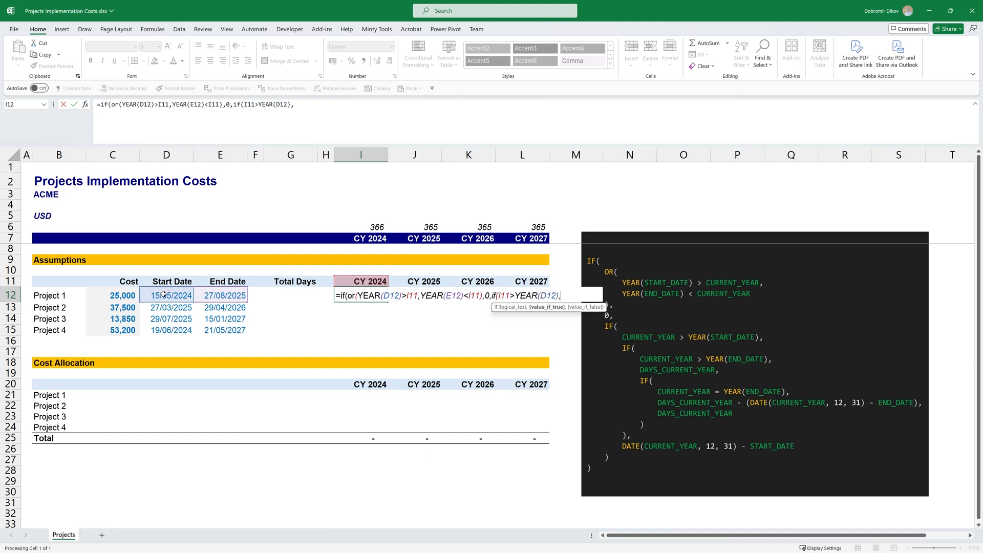
Nest IF(I11>YEAR(E12),I6 in the I12 formula so years past the end year take the full-year days.
text(if()
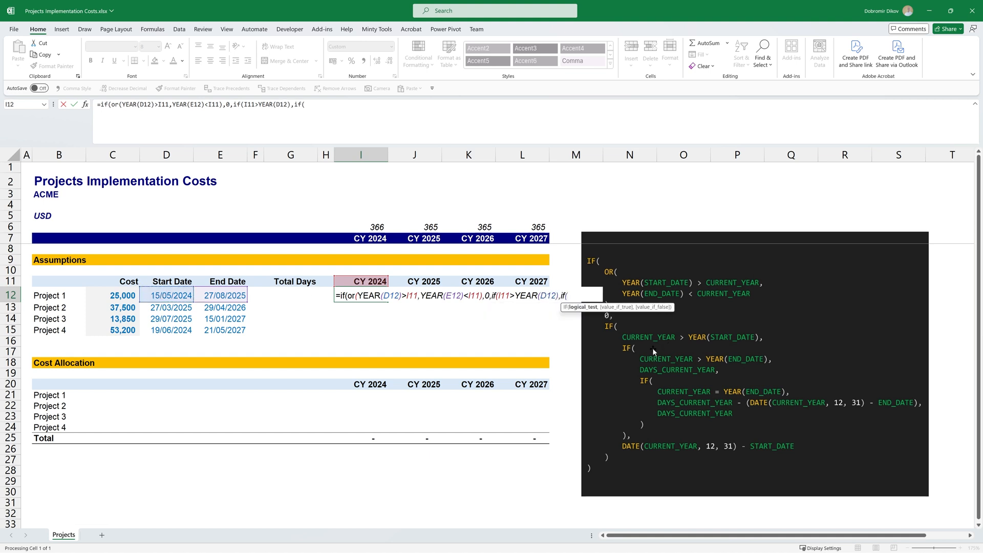
click(374, 283)
text(>year)
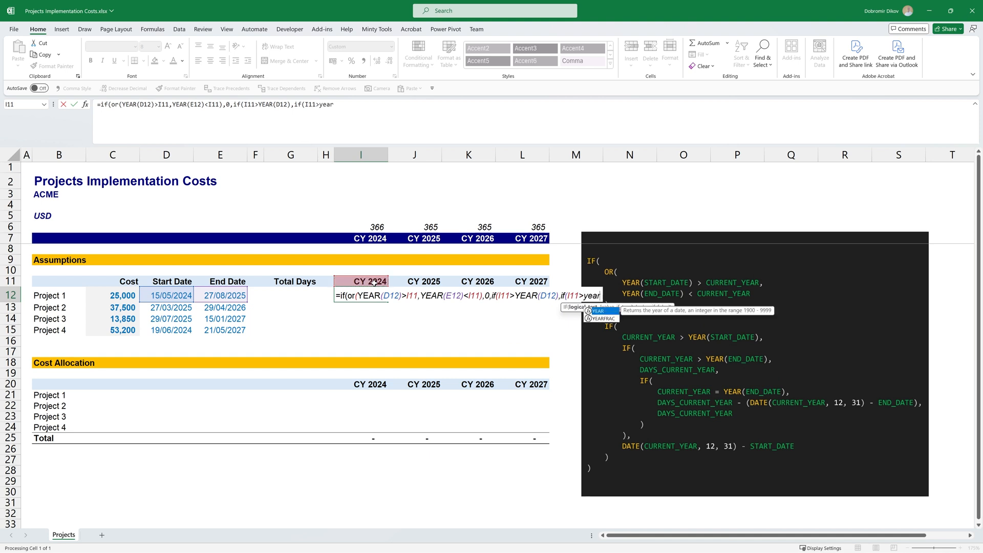
key(Tab)
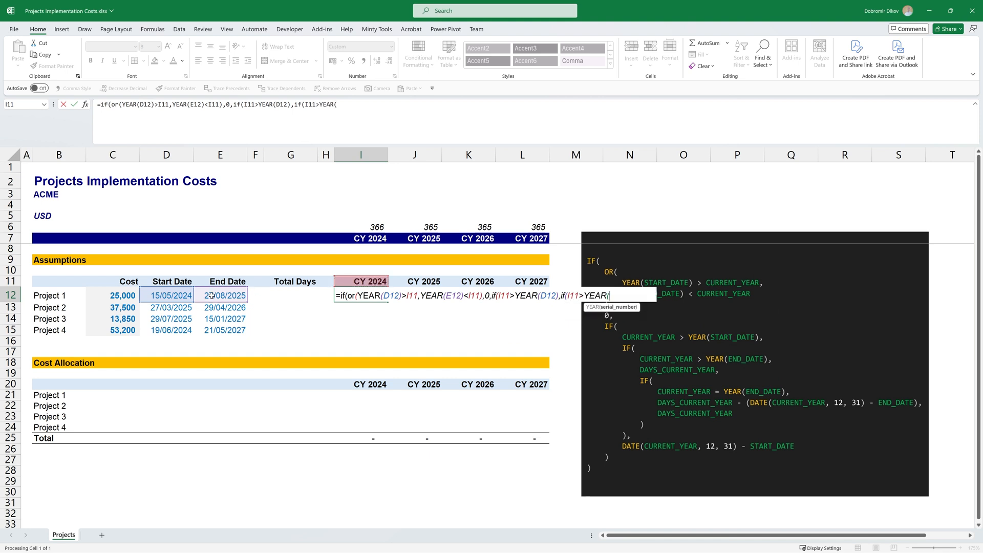
click(235, 296)
text(),)
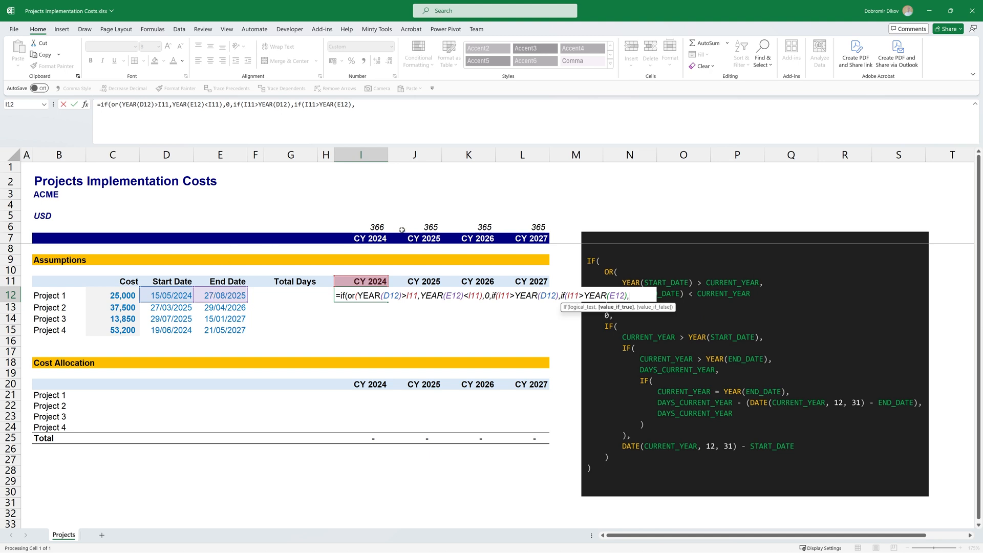
click(375, 227)
Continue the I12 formula with a further nested test, IF(I11=YEAR(E12), for the project's end year.
text(,if()
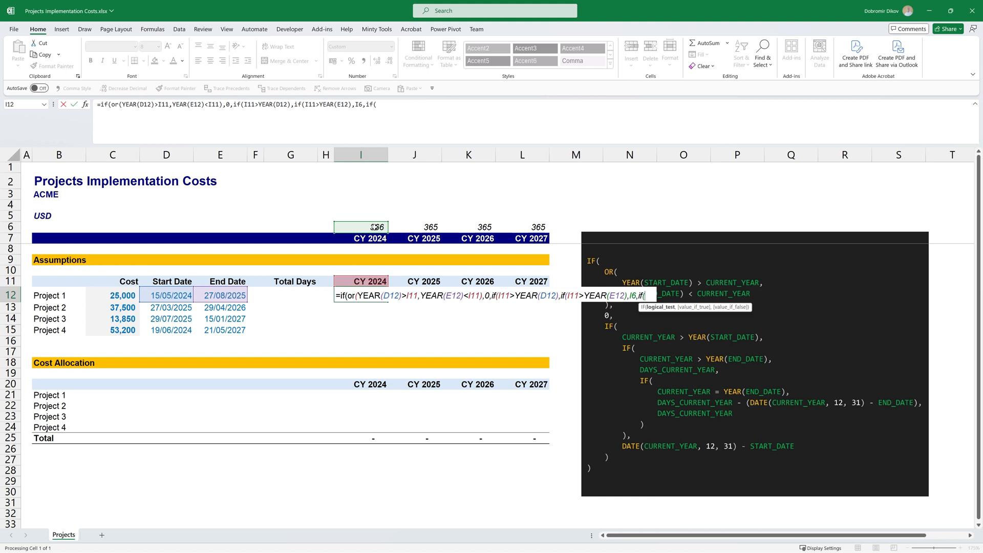
click(367, 282)
text(=yea)
key(Tab)
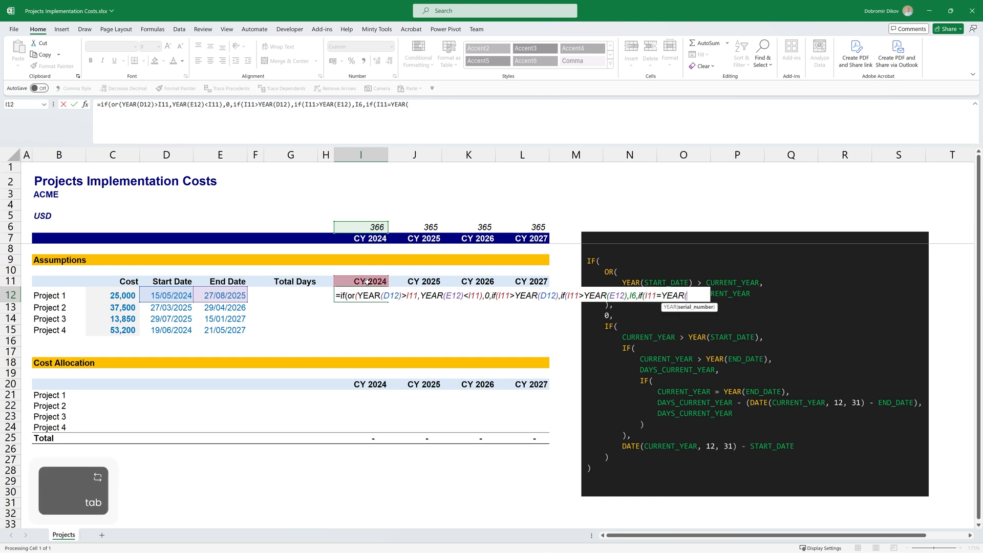
click(238, 296)
text(),)
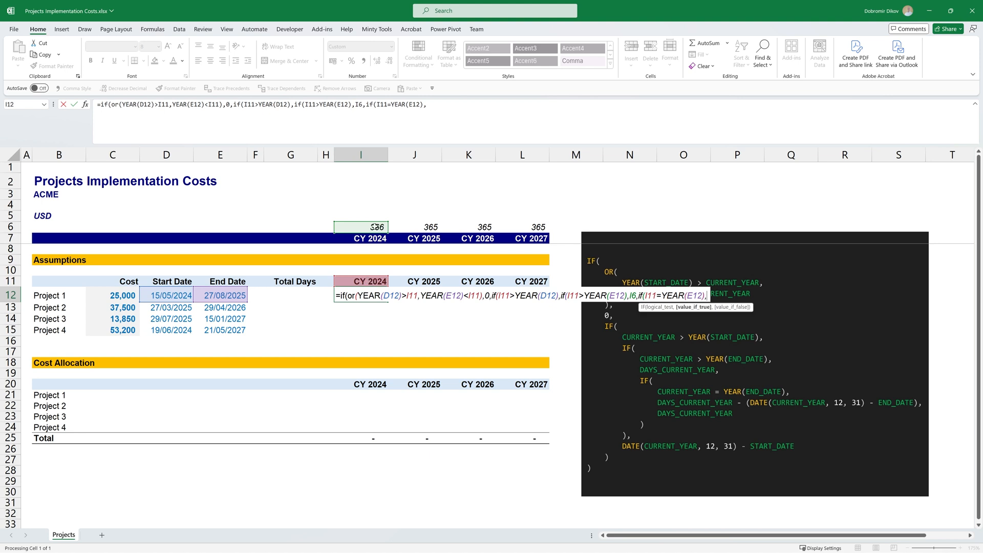
Return I6-(DATE(I11,12,31)-E12) for the end year, otherwise I6, and close the two inner IFs of the I12 formula.
click(376, 227)
text(-()
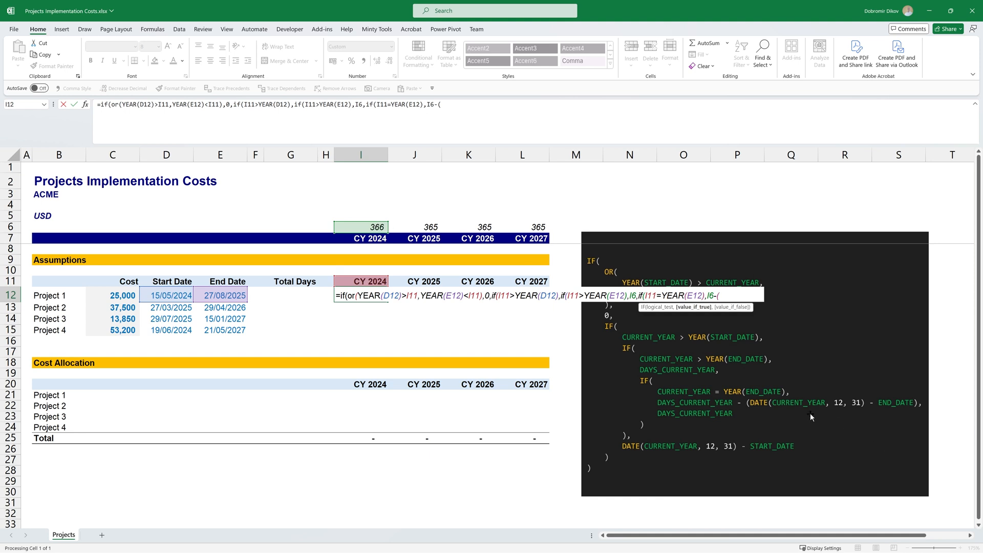
text(date()
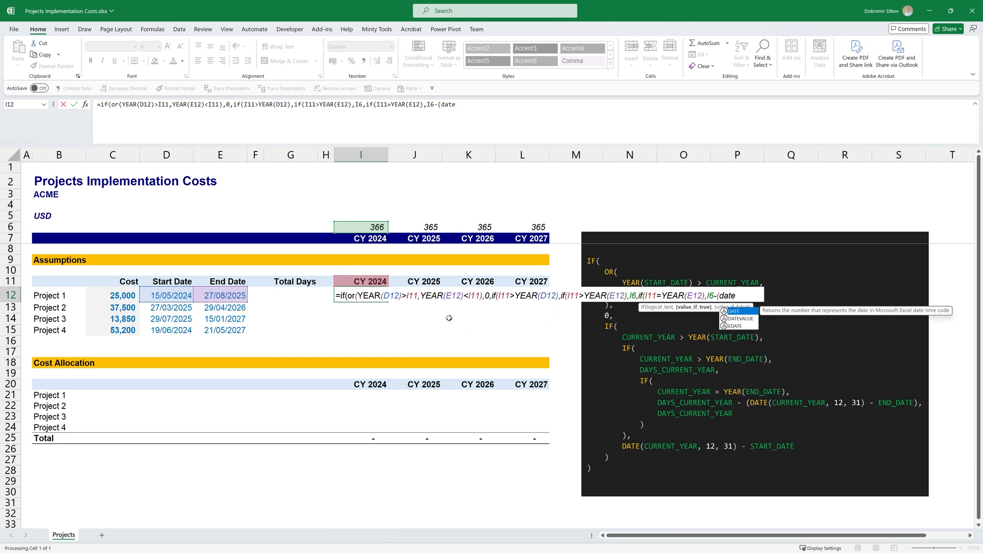
click(369, 282)
text(,12)
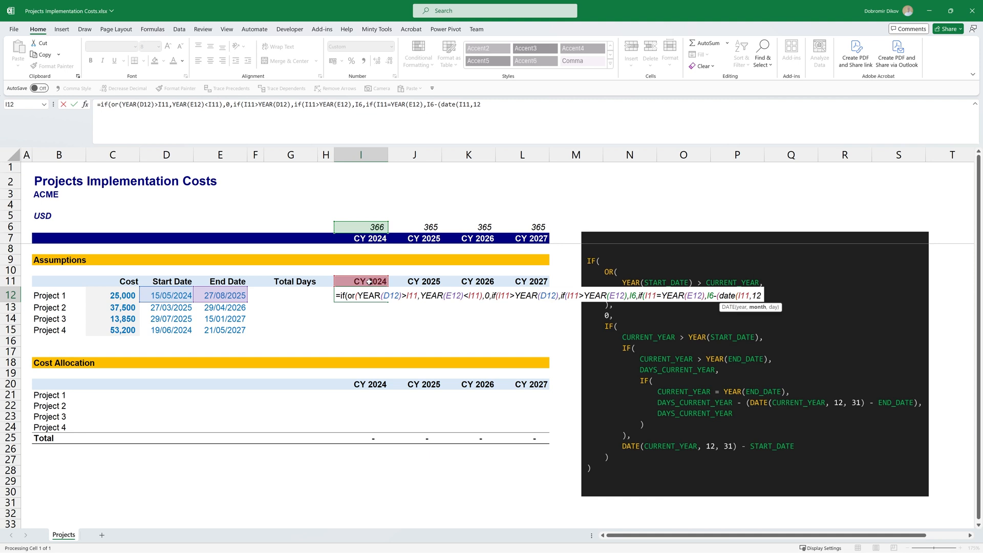
text(,31)-)
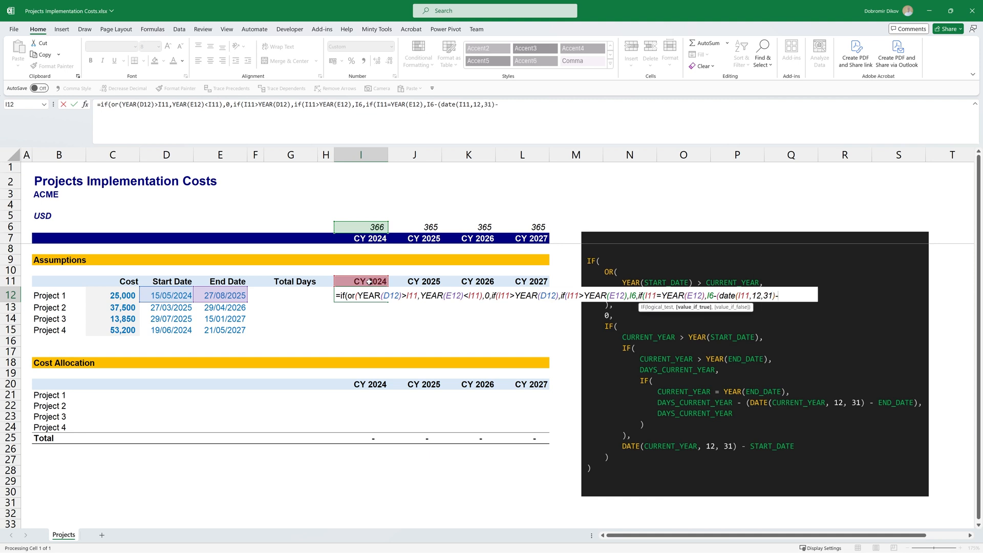
click(231, 295)
text(),)
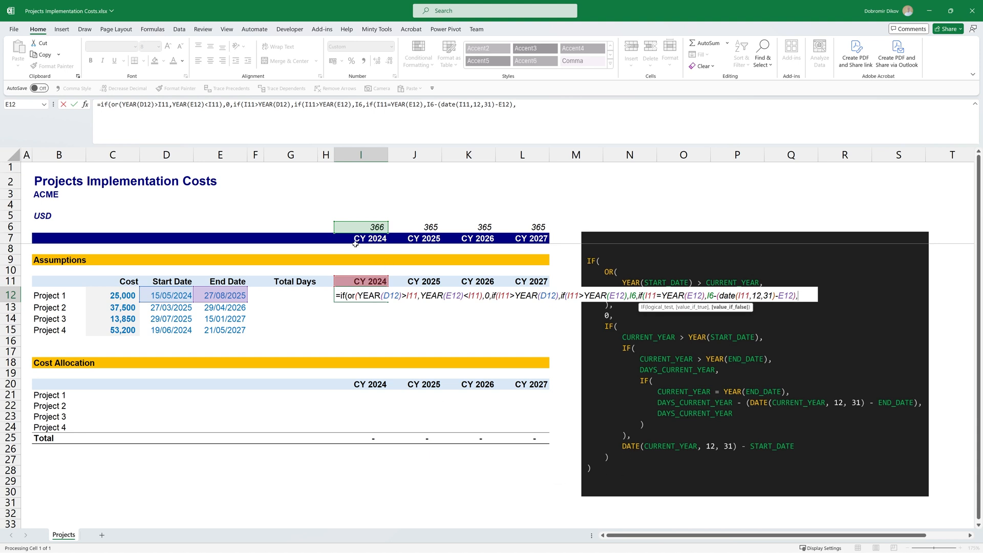
click(378, 226)
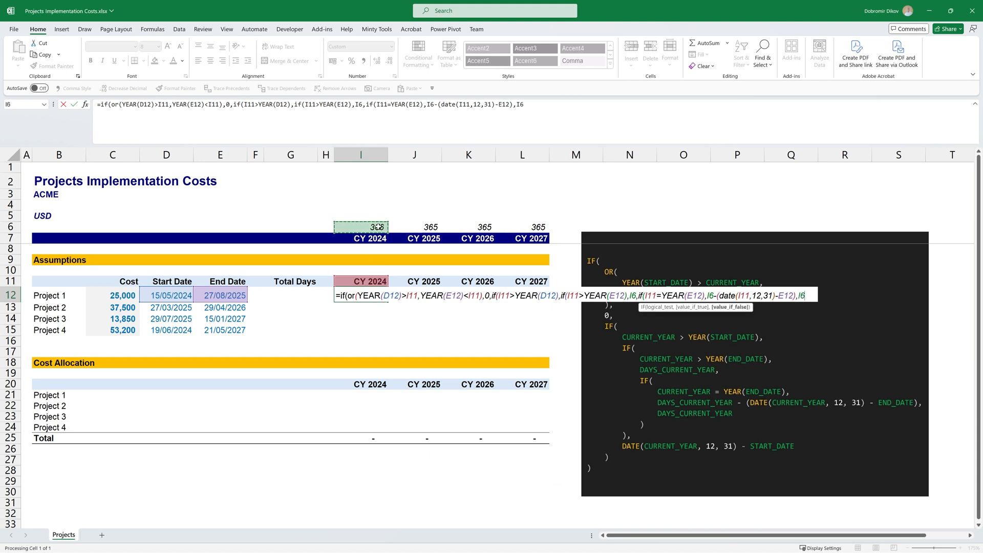
text())
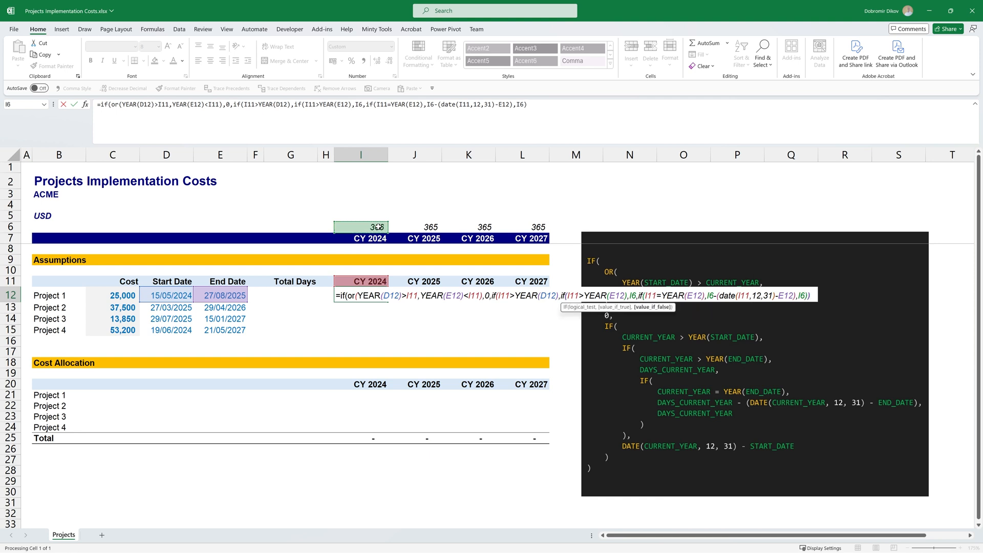
text())
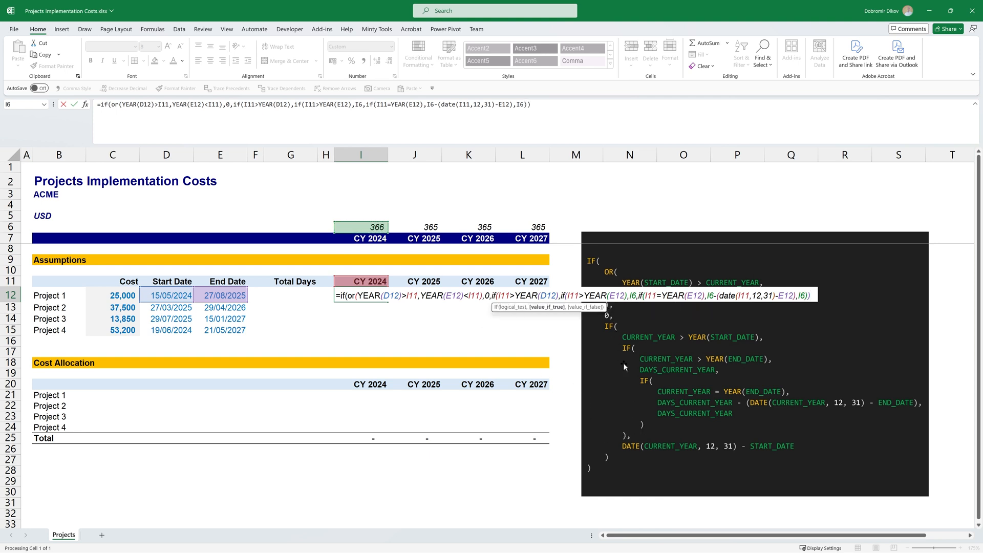
Finish the I12 formula with DATE(I11,12,31)-D12 as the start-year result, close both remaining IFs and commit it.
text(,)
text(date()
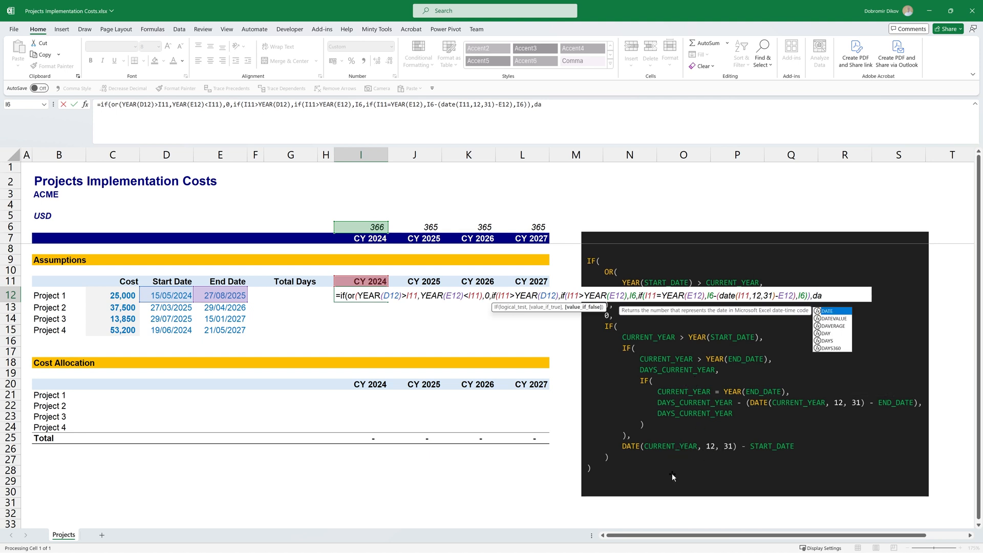
click(375, 283)
text(,12,31)-)
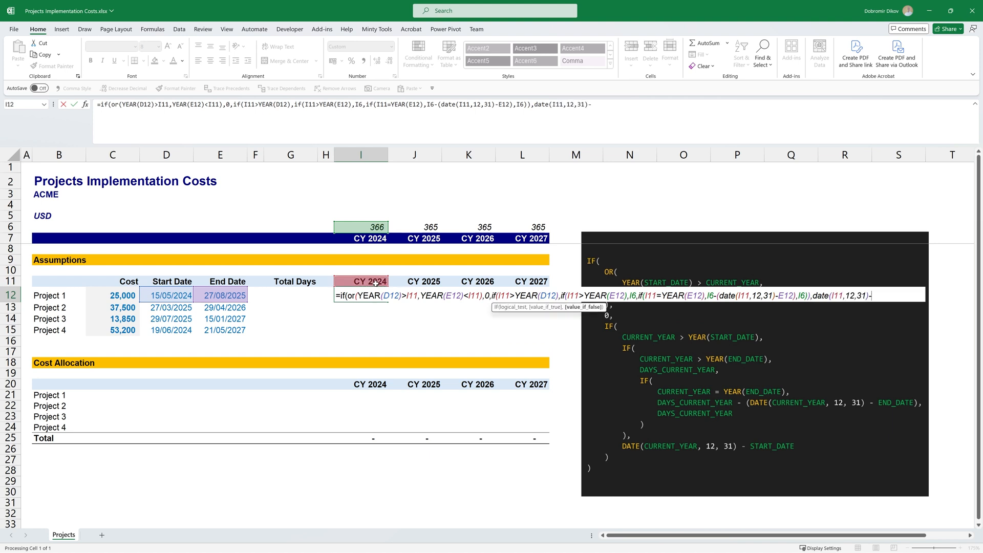
click(172, 295)
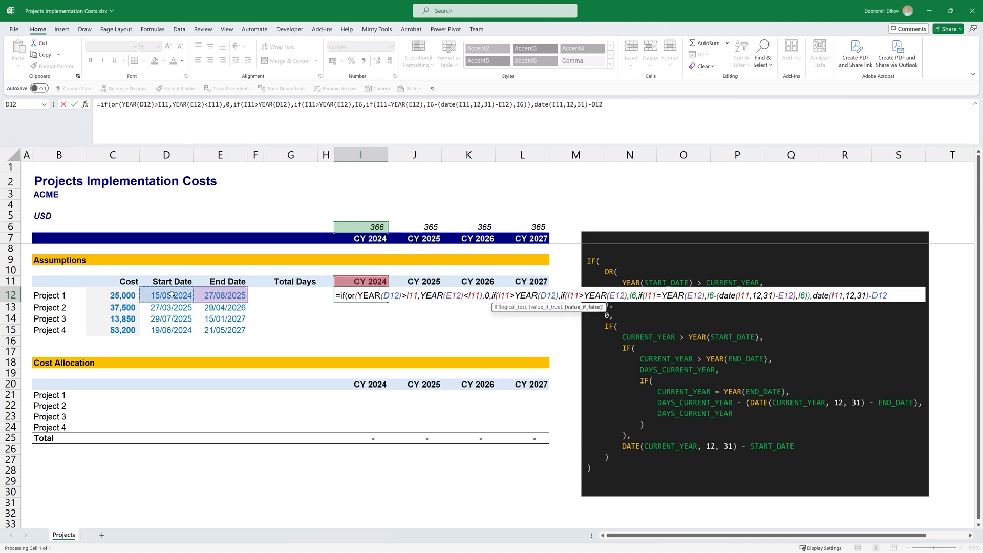
text()))
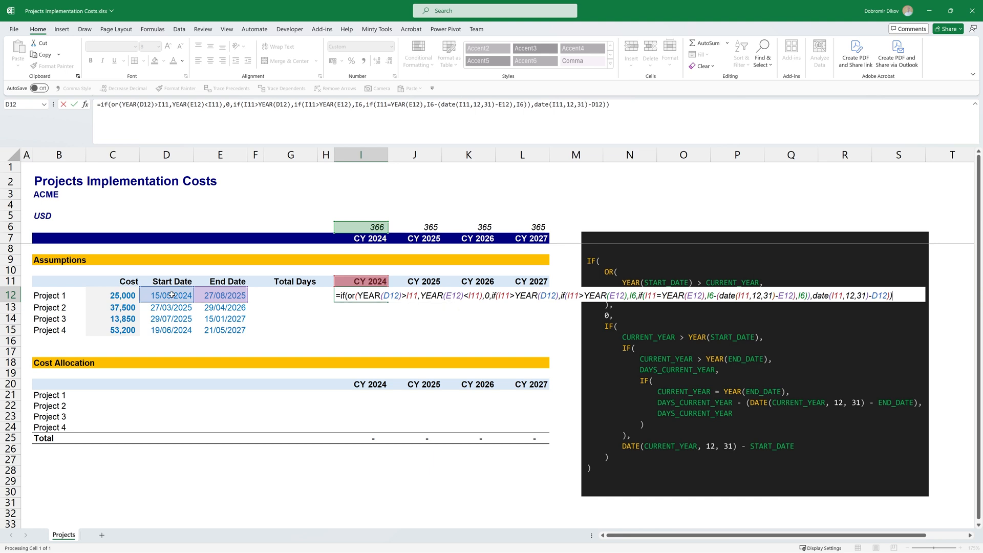
key(ctrl+Return)
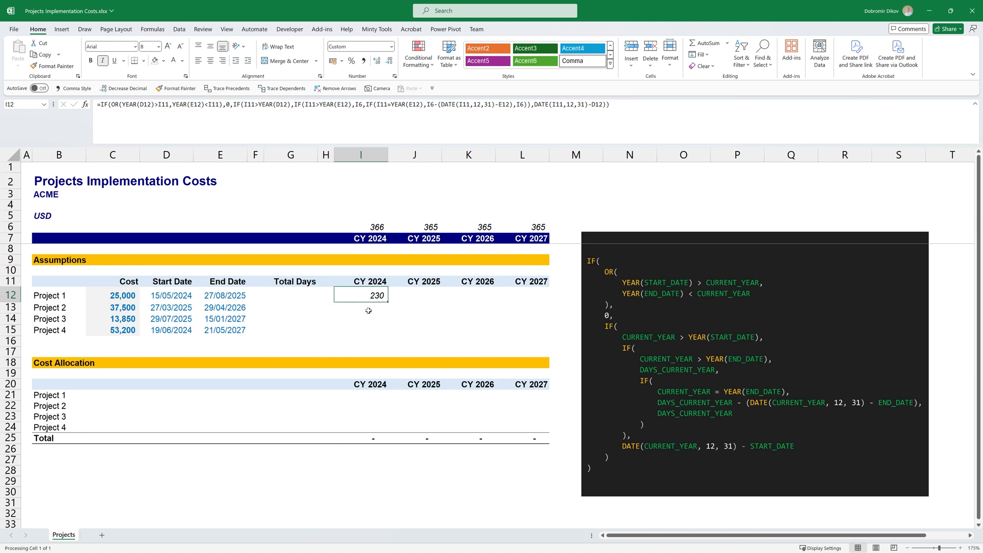
click(359, 271)
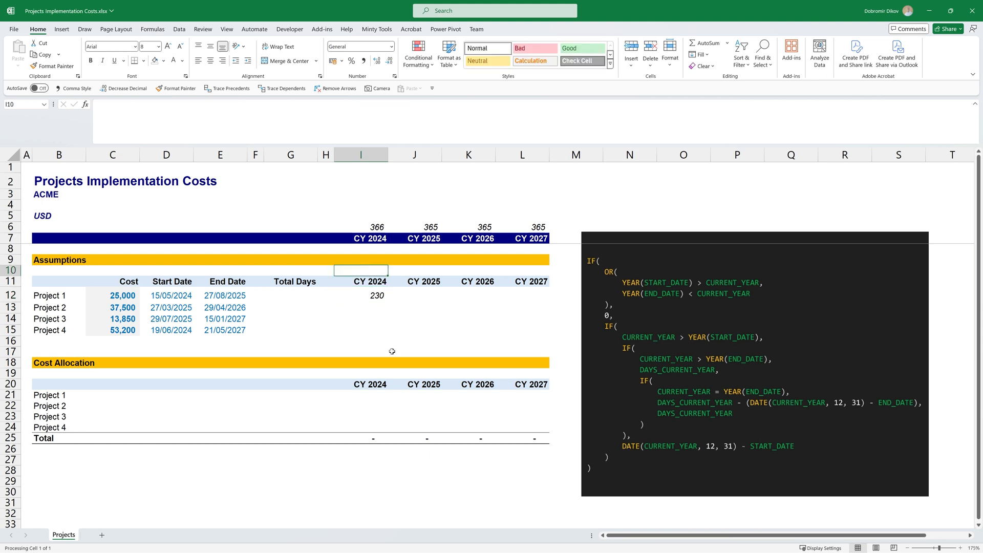
Enter 31/12/2024 in I10 as a temporary year-end date for checking Project 1's 2024 days.
text(31/12/2024)
key(Return)
key(Up)
key(Left)
key(Right)
key(Right)
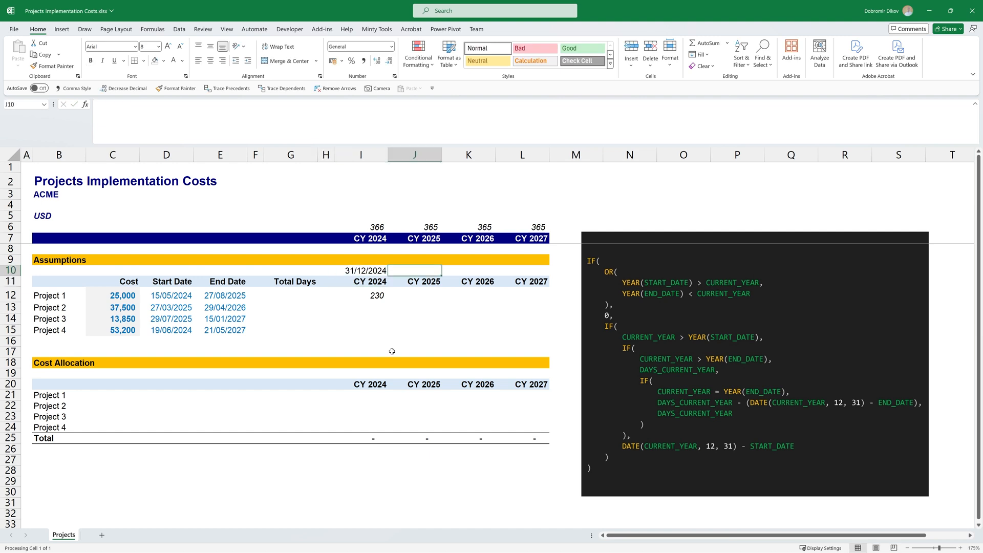
In J10, subtract Project 1's start date from the year-end date in I10 to check the 2024 day count.
text(=)
key(Left)
text(-)
key(Left)
key(Left)
key(Left)
key(Left)
key(Left)
key(Down)
key(Down)
key(Return)
Clear the temporary check entries from I10:J10.
key(Up)
key(Left)
key(shift+Right)
key(Delete)
Anchor the I12 formula's references as $D12, $E12, I$11 and I$6 throughout and commit it.
key(Down)
key(Down)
key(F2)
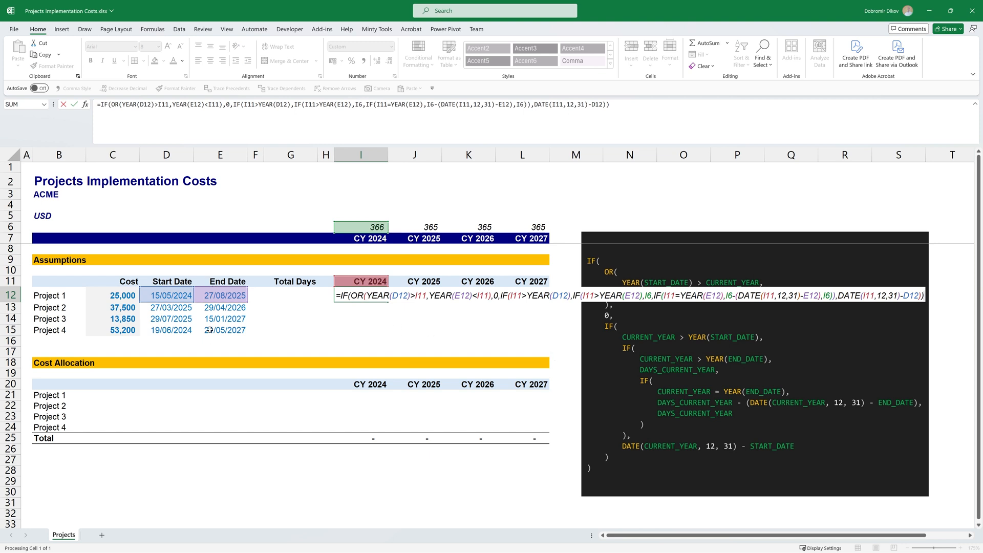
click(395, 295)
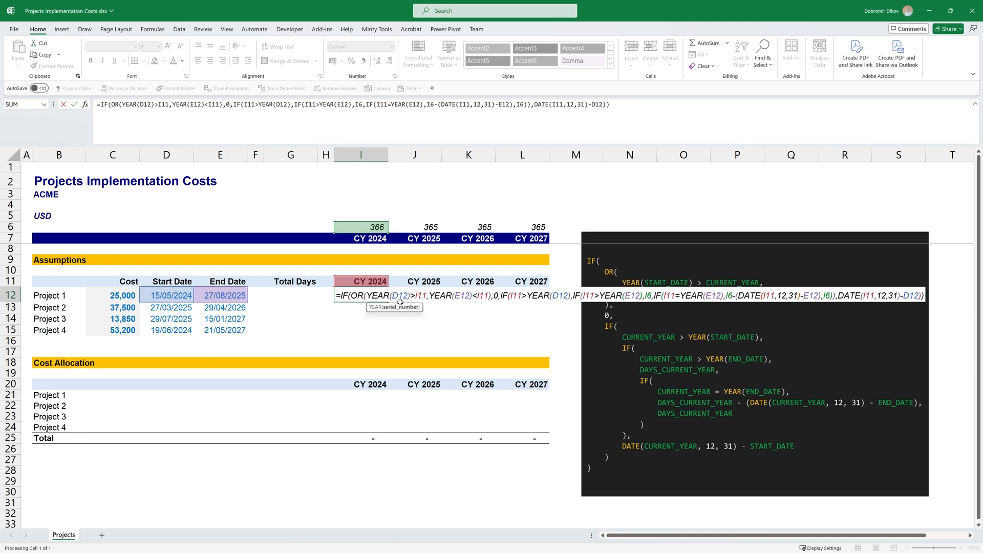
text($)
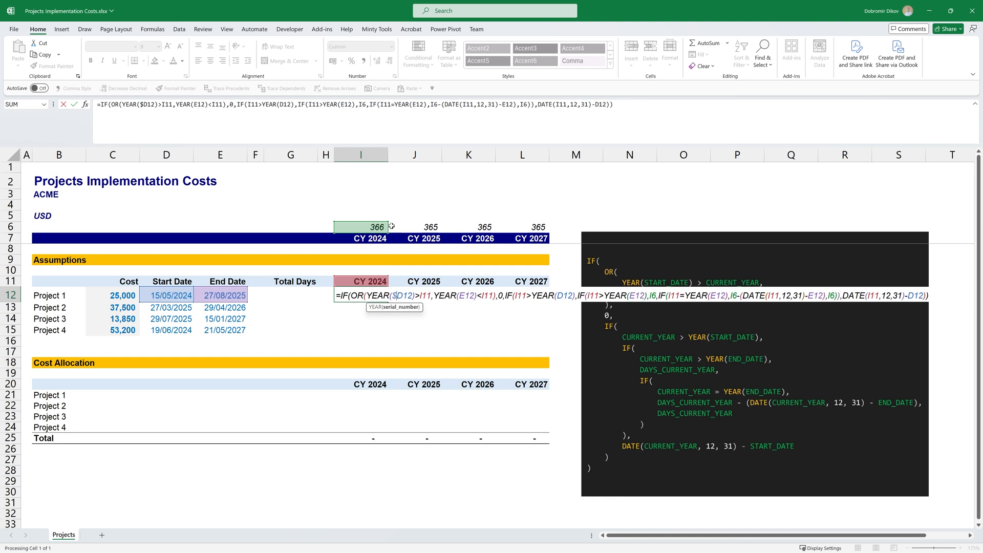
click(422, 296)
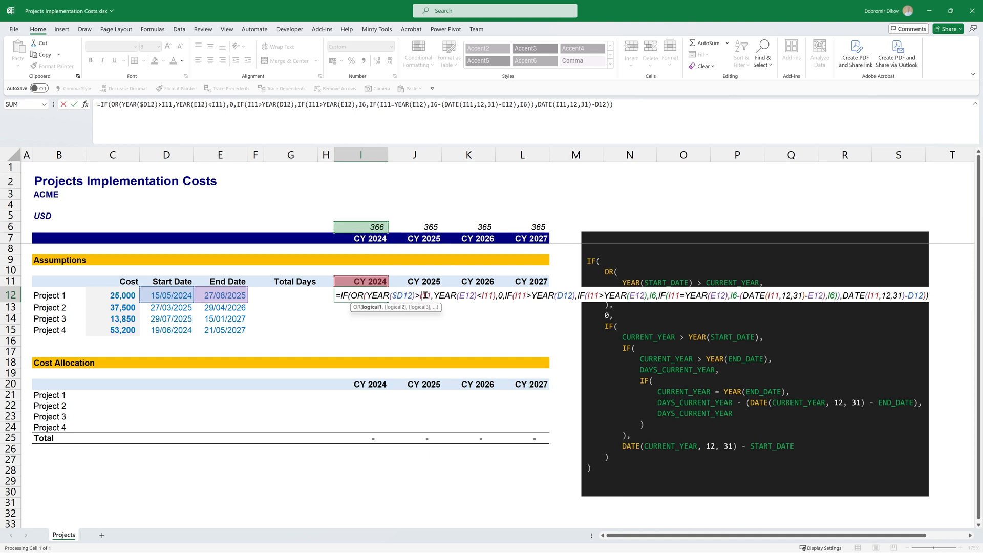
text($)
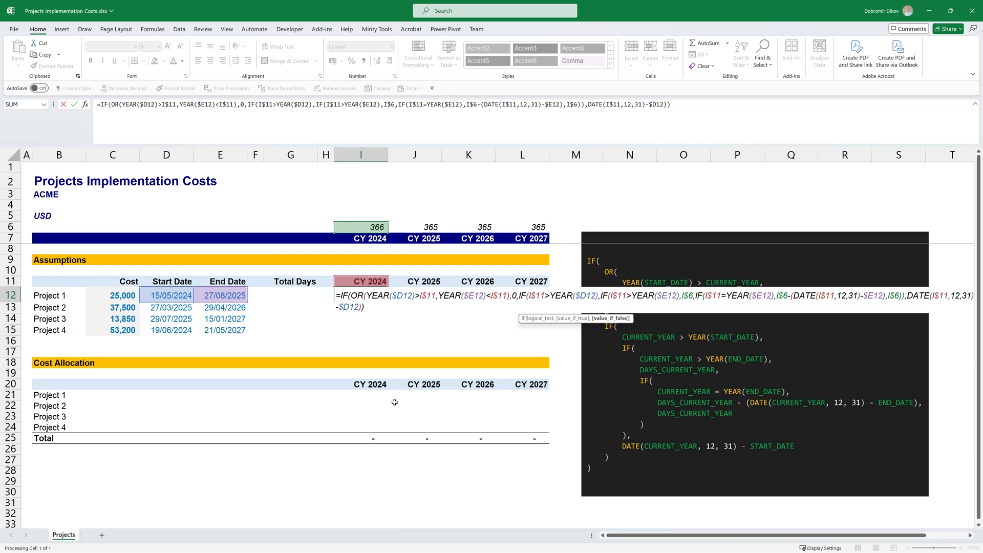
key(ctrl+Return)
Copy the I12 formula across to L12 and down to row 15 for all four projects.
key(ctrl+r)
key(shift+Down)
key(shift+Down)
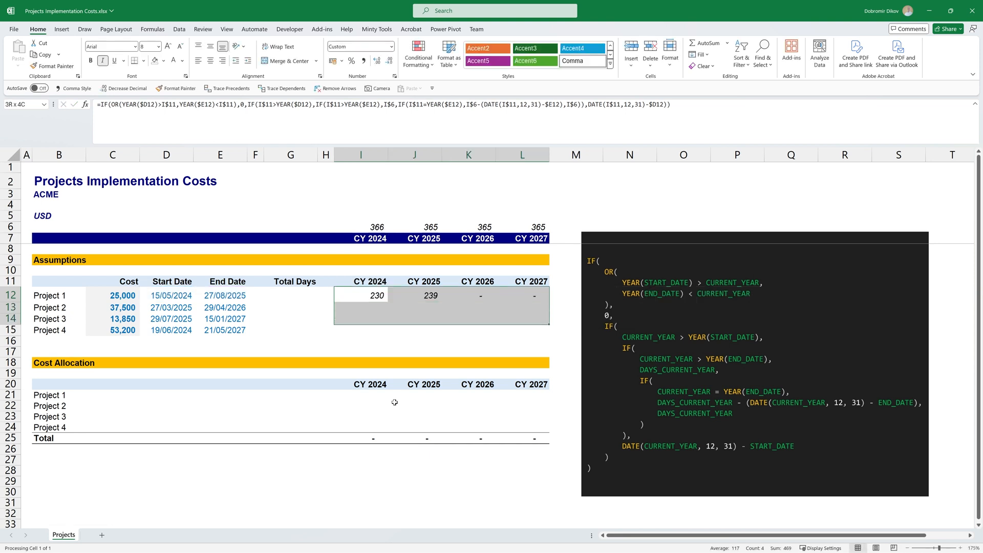
key(shift+Down)
key(ctrl+d)
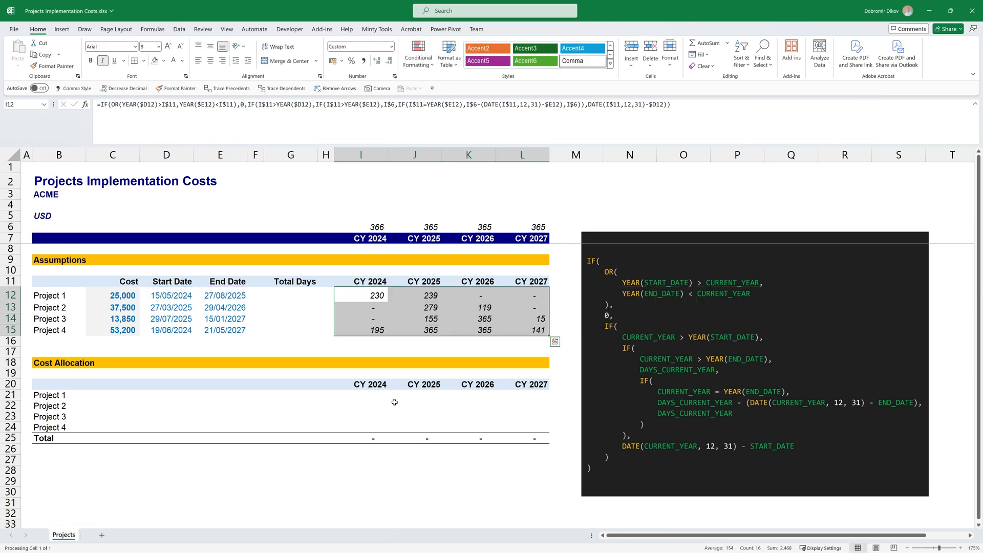
Enter =E12-D12 in G12 to calculate Project 1's total days.
click(298, 296)
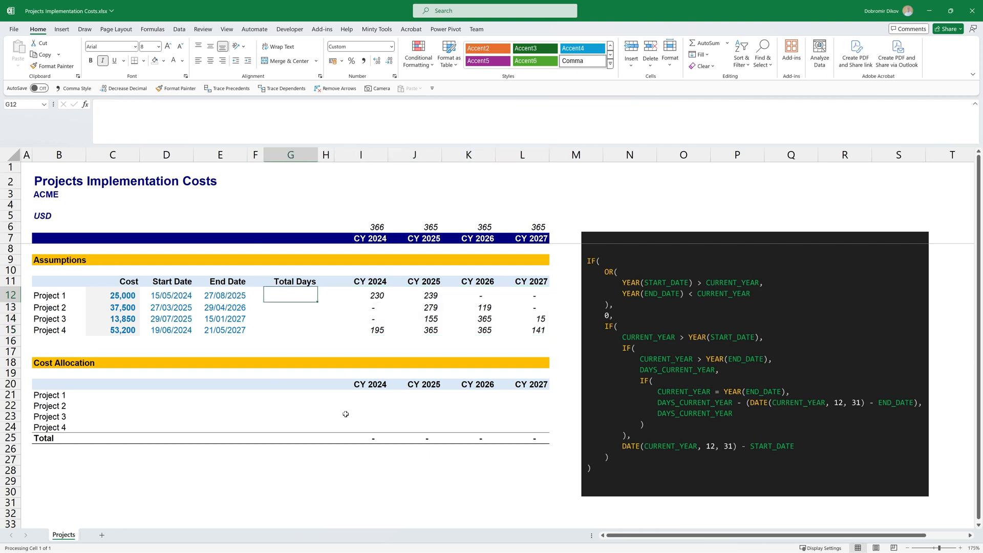
text(=)
key(Left)
key(Left)
text(-)
key(Left)
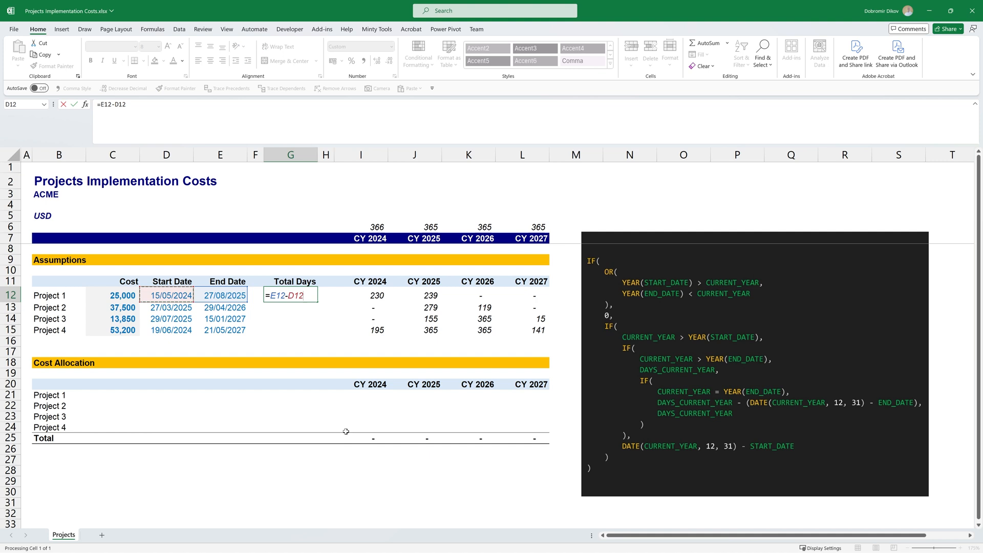
key(Return)
Enter the check formula =G12-SUM(I12:L12) in H12 and copy G12:H12 down to row 15.
key(Up)
key(Right)
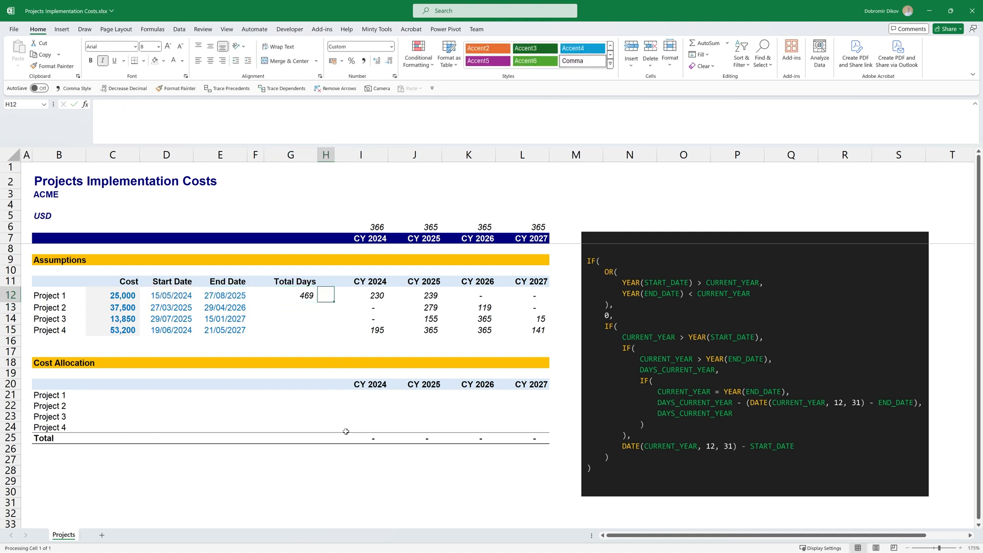
text(=)
key(Left)
text(-SUM()
key(Right)
key(shift+Right)
key(shift+Right)
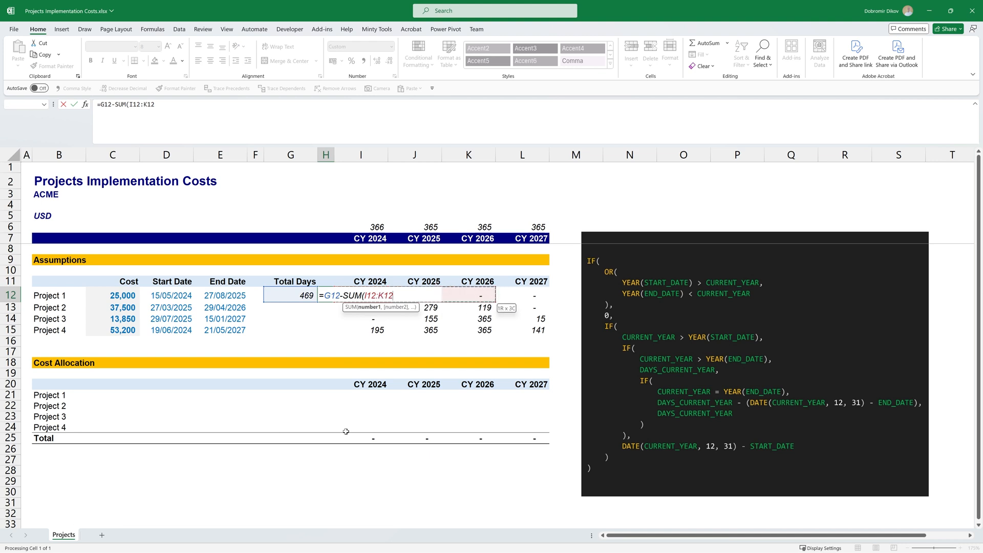
key(shift+Right)
key(ctrl+Return)
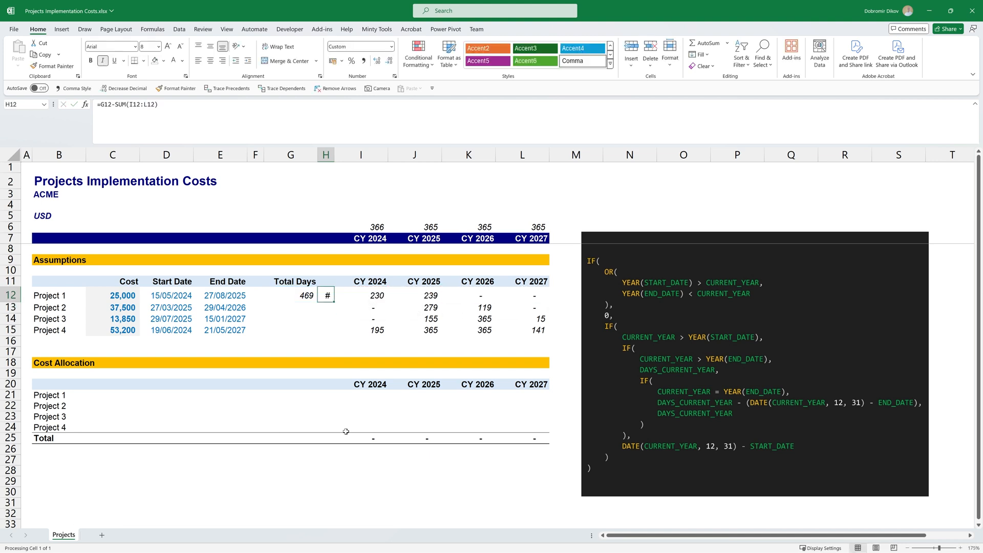
drag(306, 290, 328, 330)
key(ctrl+d)
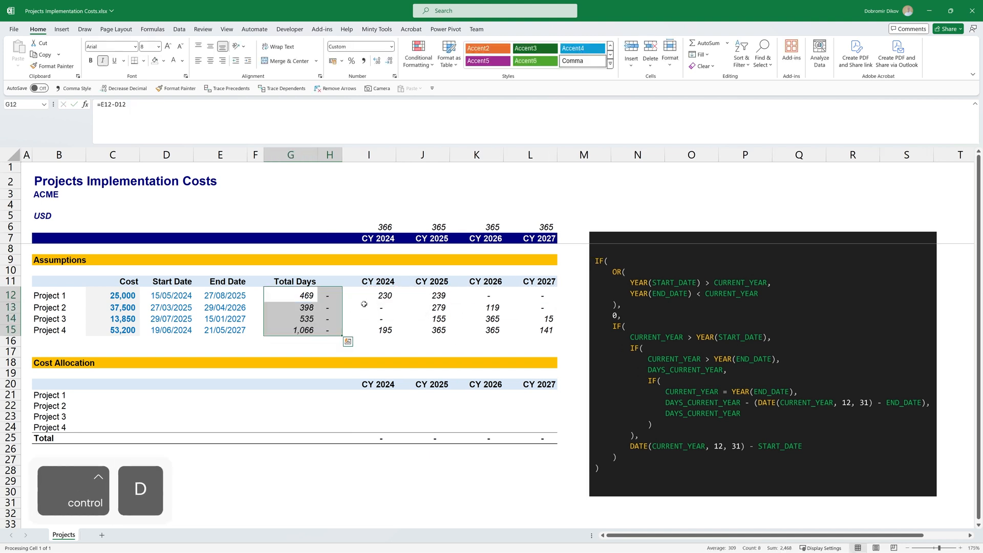
click(328, 295)
click(301, 331)
drag(379, 330, 541, 297)
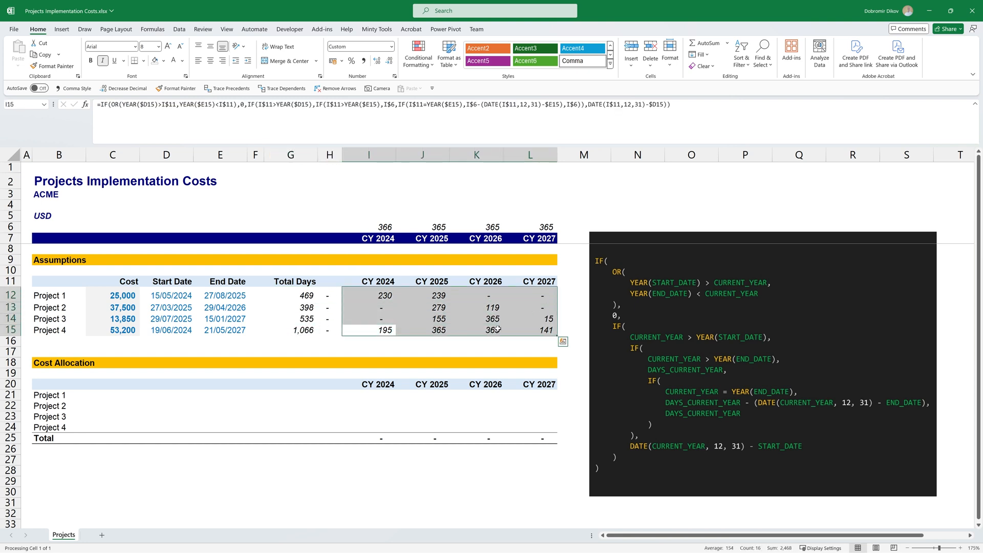
Enter =I12/$G12*$C12 in I21 to allocate Project 1's cost to CY 2024 by days.
click(381, 396)
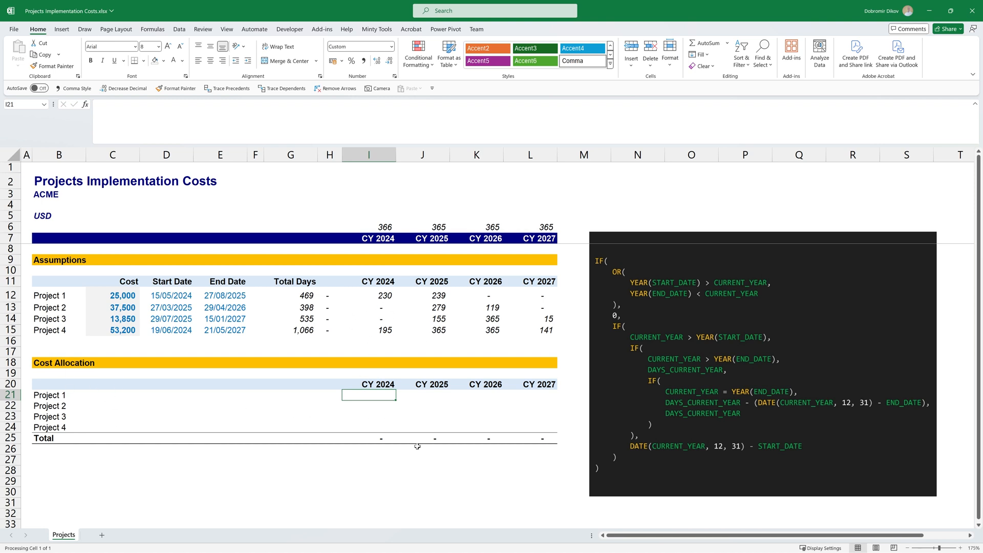
text(=)
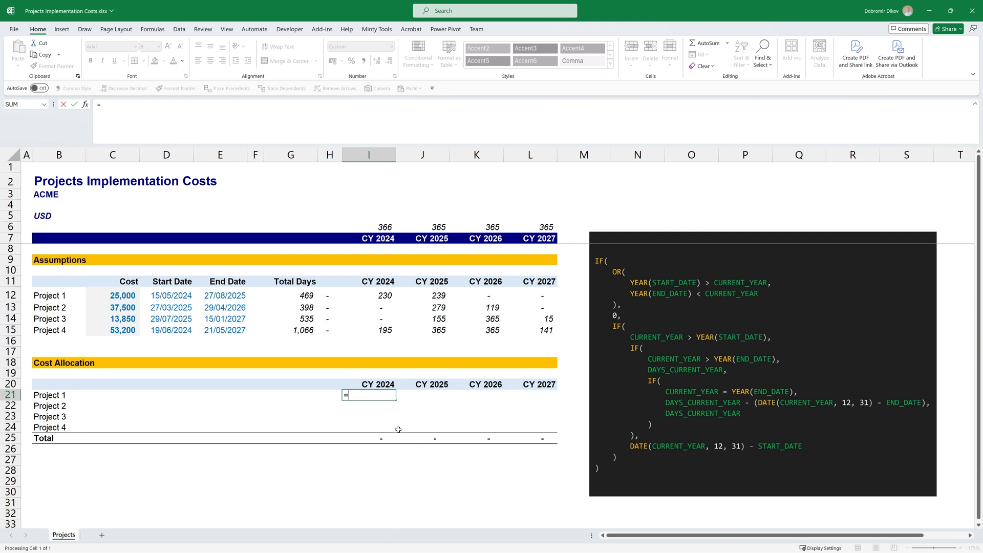
click(384, 297)
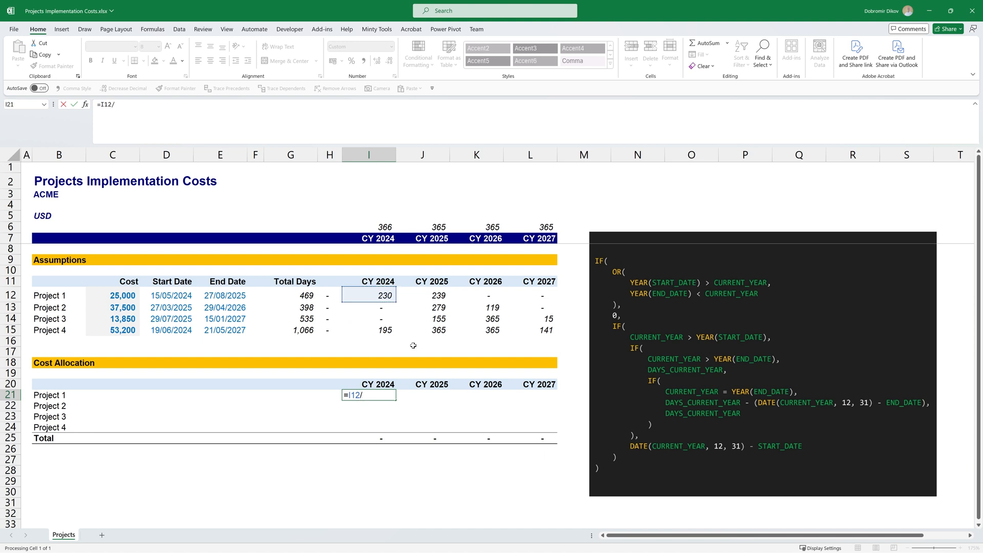
click(301, 297)
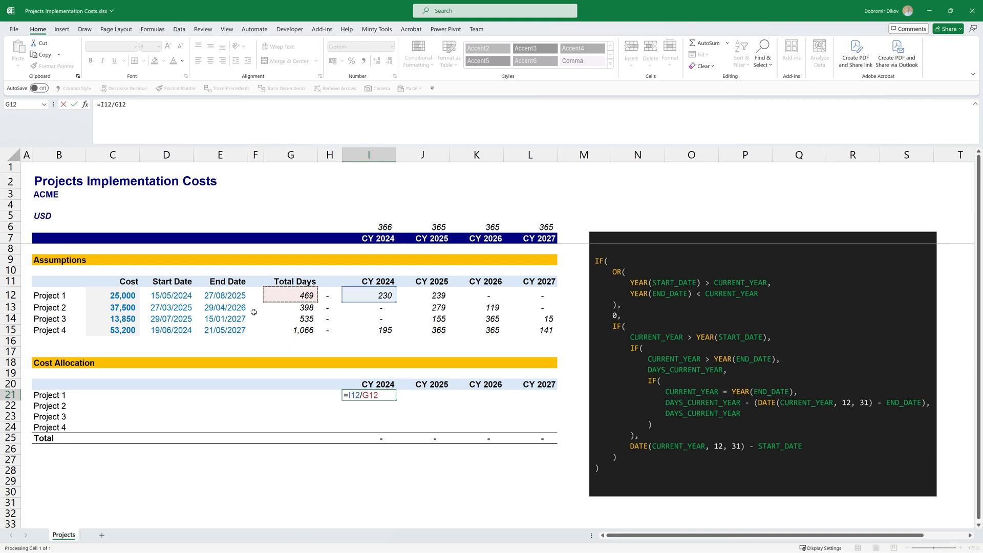
key(F4)
key(F4)
key(F4)
click(125, 296)
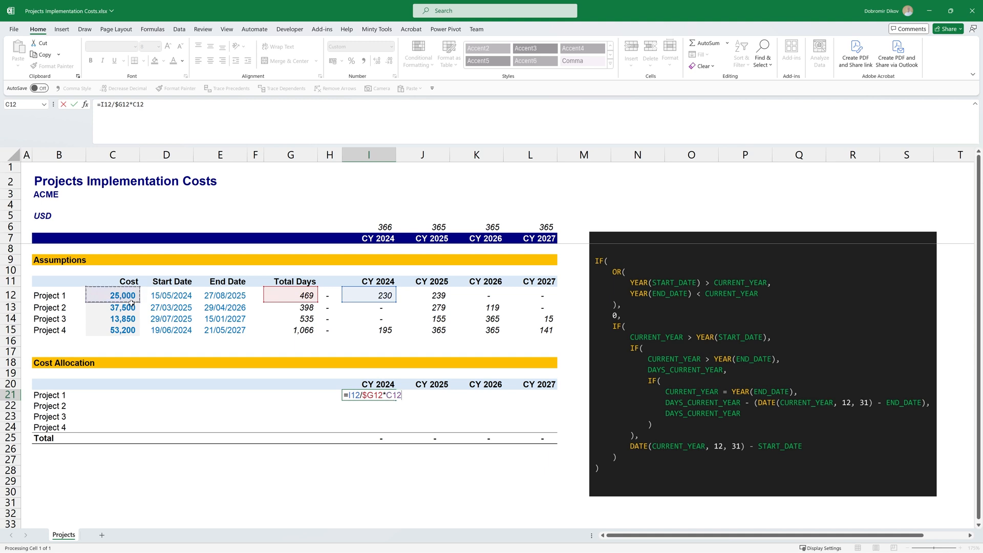
key(F4)
key(F4)
key(F4)
key(ctrl+Return)
Copy the I21 allocation formula across to L21 and down to row 24.
key(shift+Right)
key(shift+Right)
key(shift+Right)
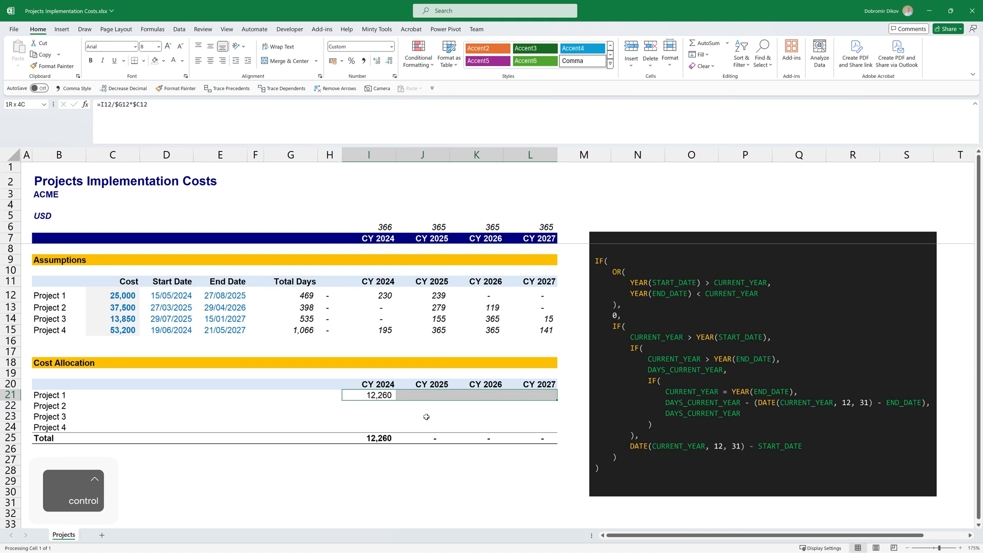
key(ctrl+r)
key(shift+Down)
key(shift+Down)
key(shift+Down)
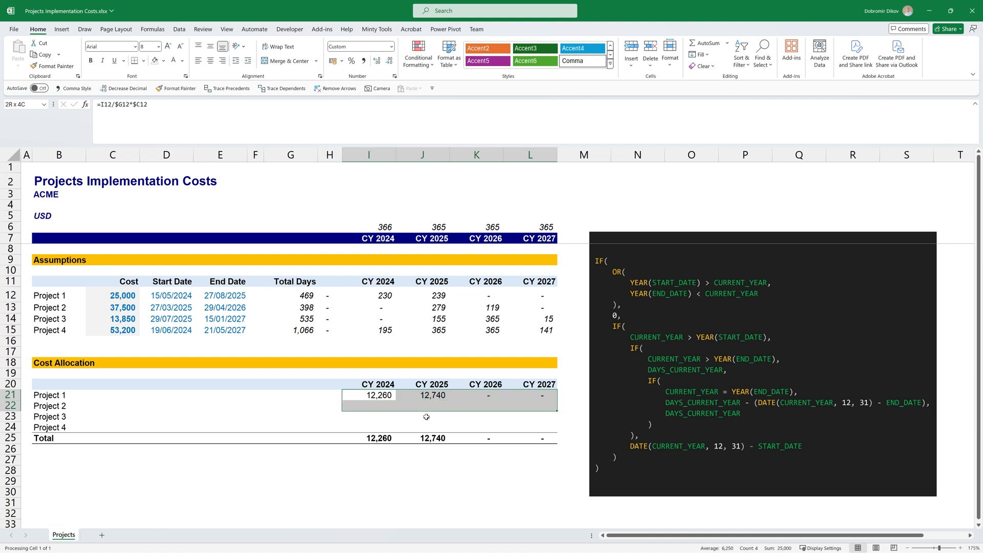
key(ctrl+d)
Enter =SUM(I21:L21) in G21 and copy it down to G24 to total each project's allocated cost.
key(Left)
key(Left)
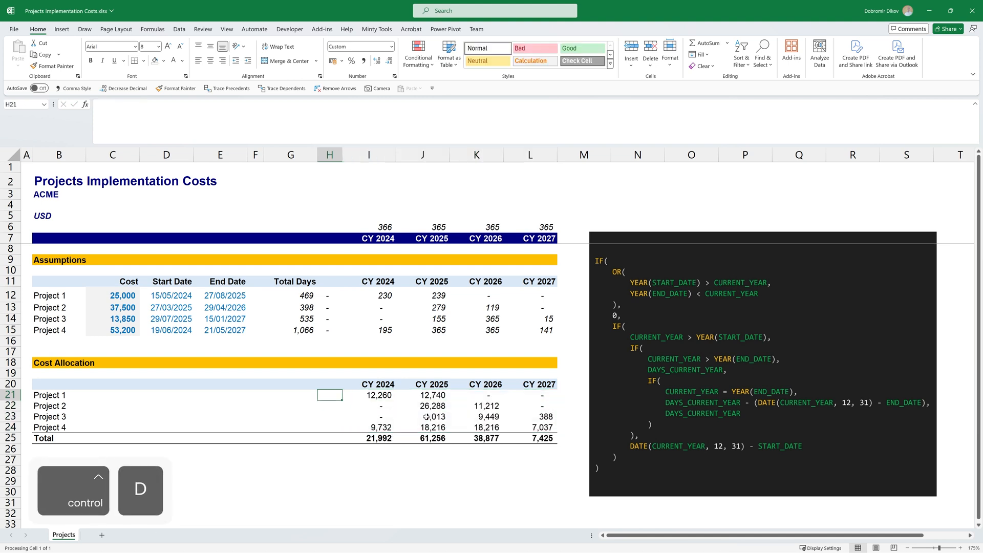
text(=sum)
key(Tab)
key(Right)
key(Right)
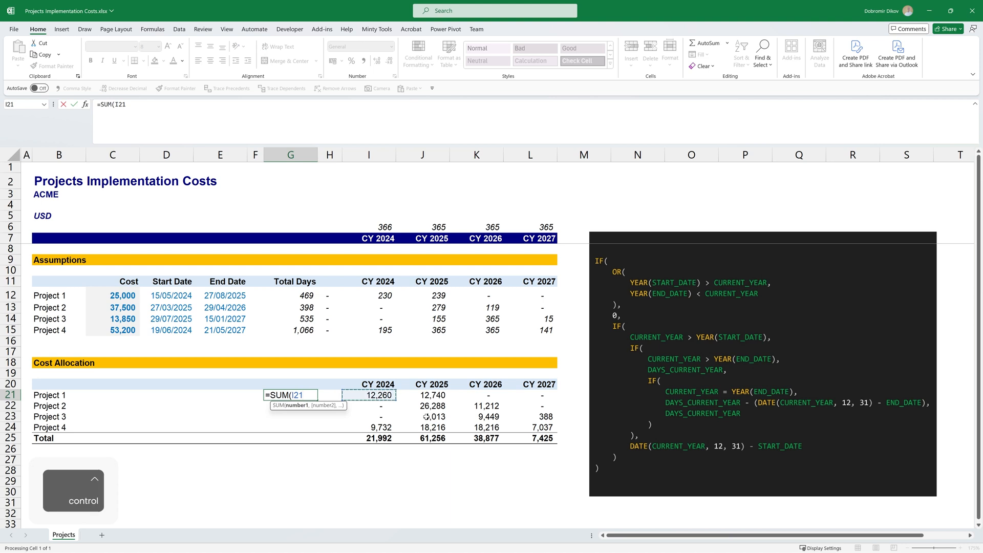
key(ctrl+shift+Right)
key(ctrl+Return)
key(shift+Down)
key(shift+Down)
key(shift+Down)
key(ctrl+d)
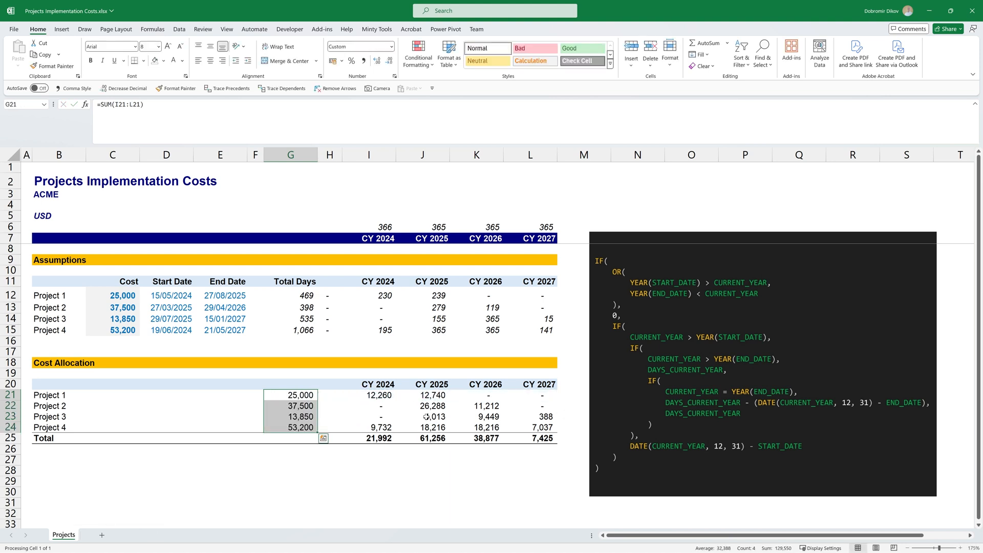
Compare the allocated totals in G21:G24 with the costs in C12:C15, and review the year columns and Project 1's dates.
click(281, 417)
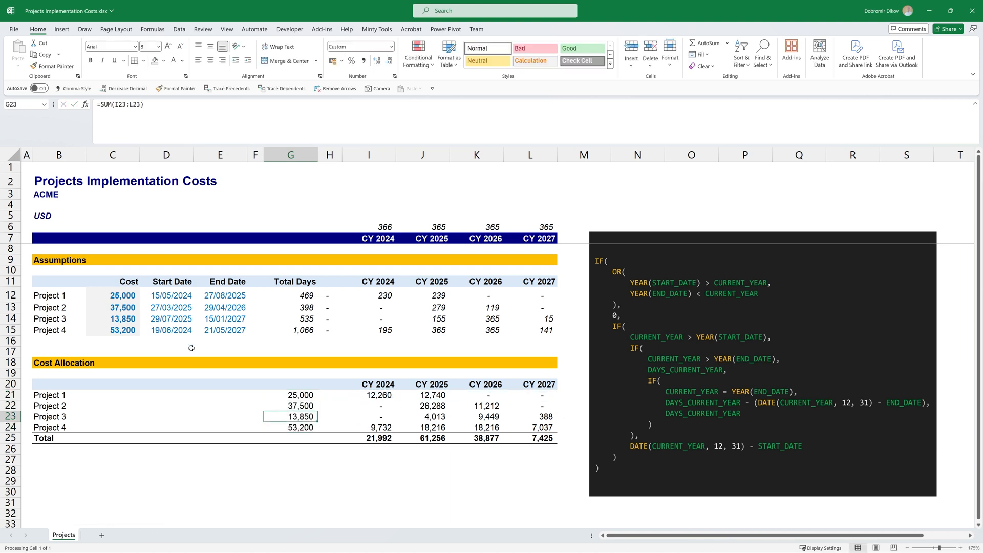
click(127, 318)
drag(121, 296, 113, 330)
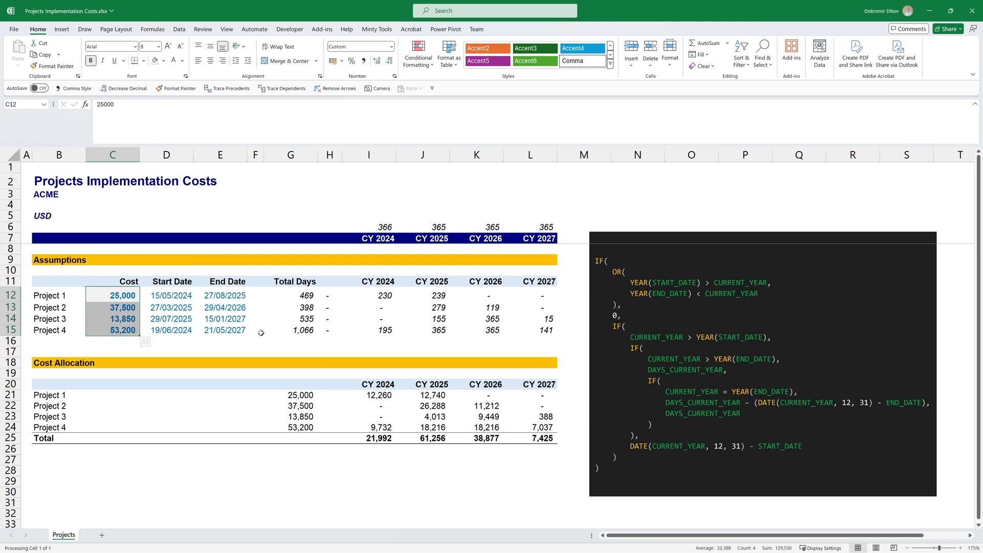
click(376, 154)
click(405, 155)
click(461, 154)
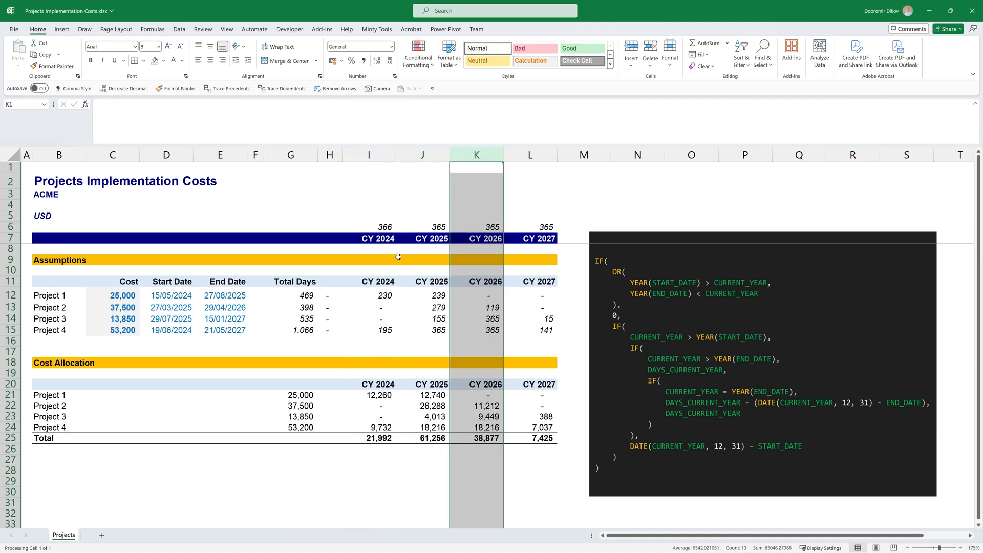
drag(178, 296, 225, 295)
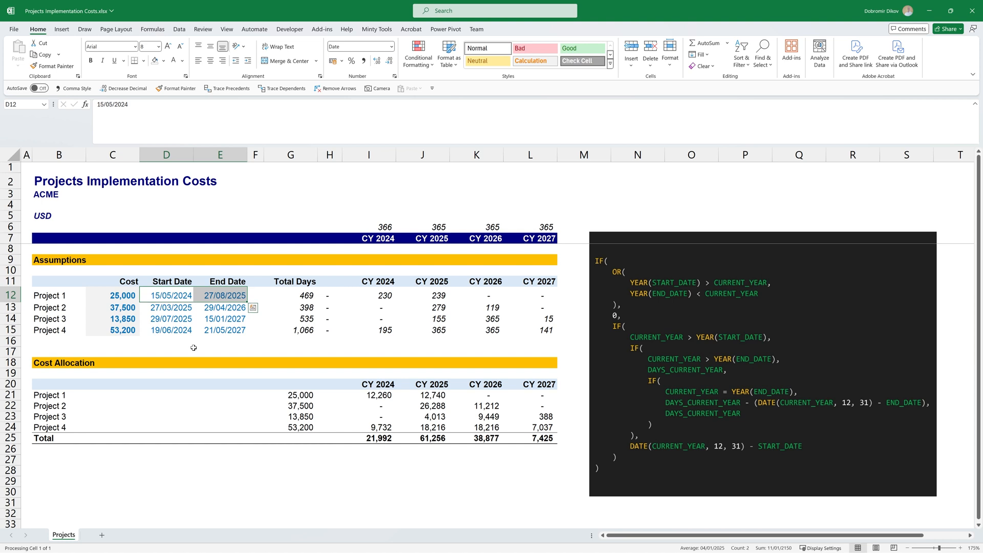
Set Project 1's end date in E12 to 27/08/2024 to test a project ending in its start year.
click(230, 296)
key(F2)
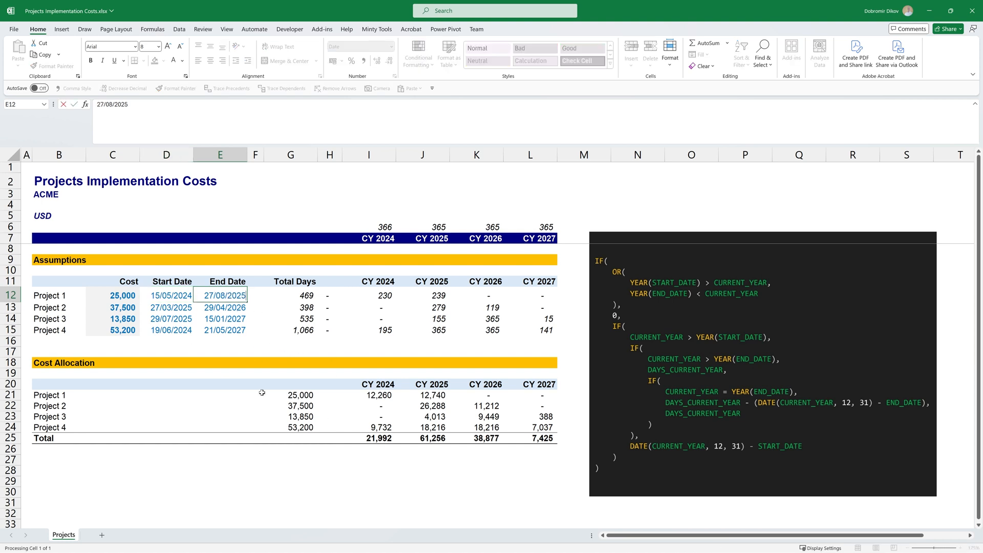
key(BackSpace)
text(4)
key(Return)
key(Up)
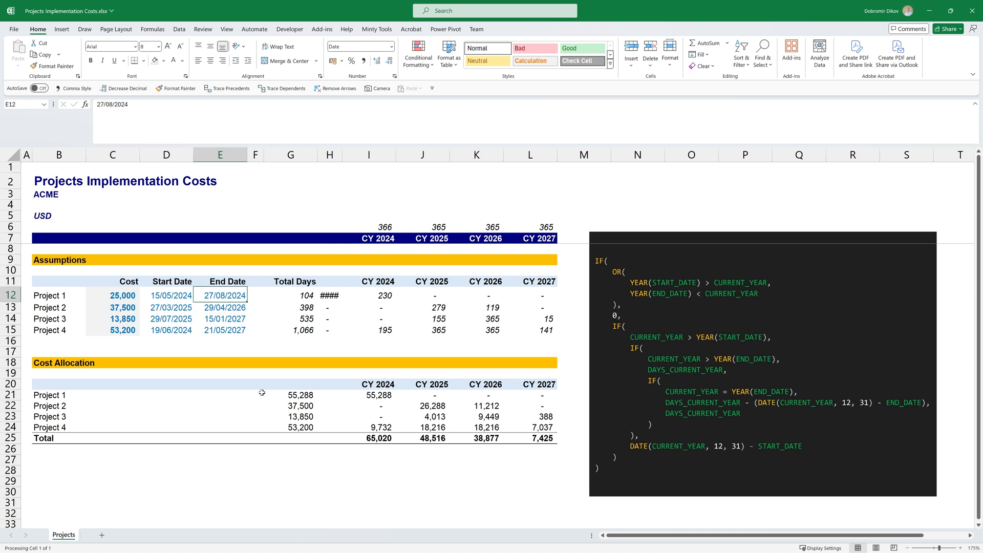
Examine Project 1's total days, check cell and yearly day counts in row 12 after the end date change.
key(Right)
key(Right)
key(Right)
key(Right)
key(Right)
key(Left)
key(Left)
key(Left)
key(Left)
key(Left)
Set Project 1's end date in E12 to 15/06/2024.
key(F2)
text(15/)
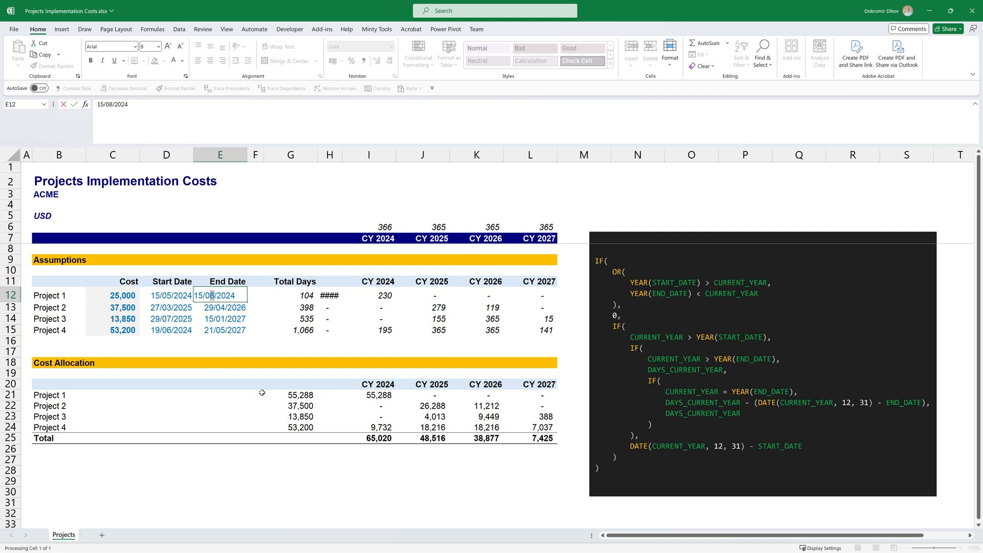
text(06)
key(Return)
key(Up)
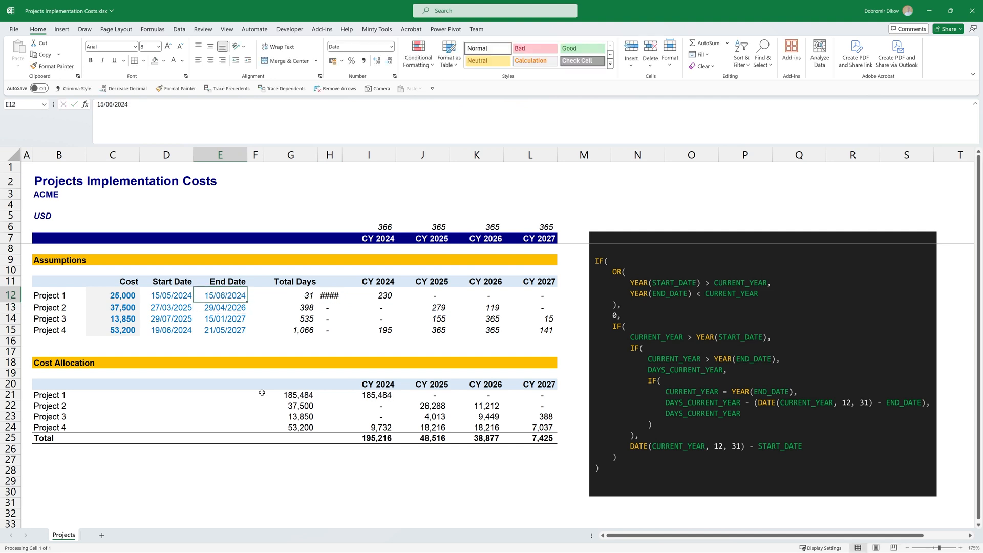
Cut the existing nested IF formula out of Project 1's CY 2024 cell I12, keeping only the equals sign.
key(Right)
key(Right)
key(Right)
key(Right)
key(Right)
key(Left)
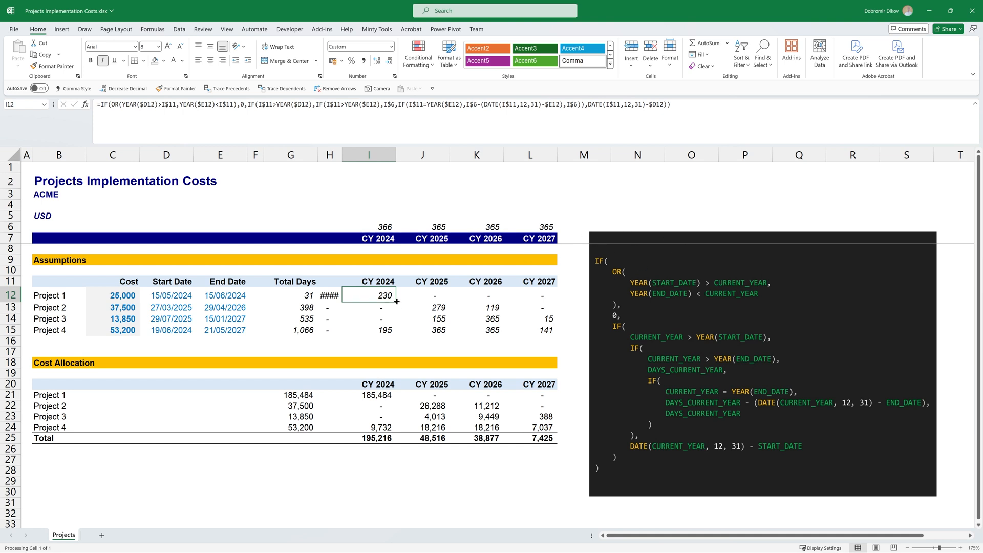
key(F2)
key(ctrl+a)
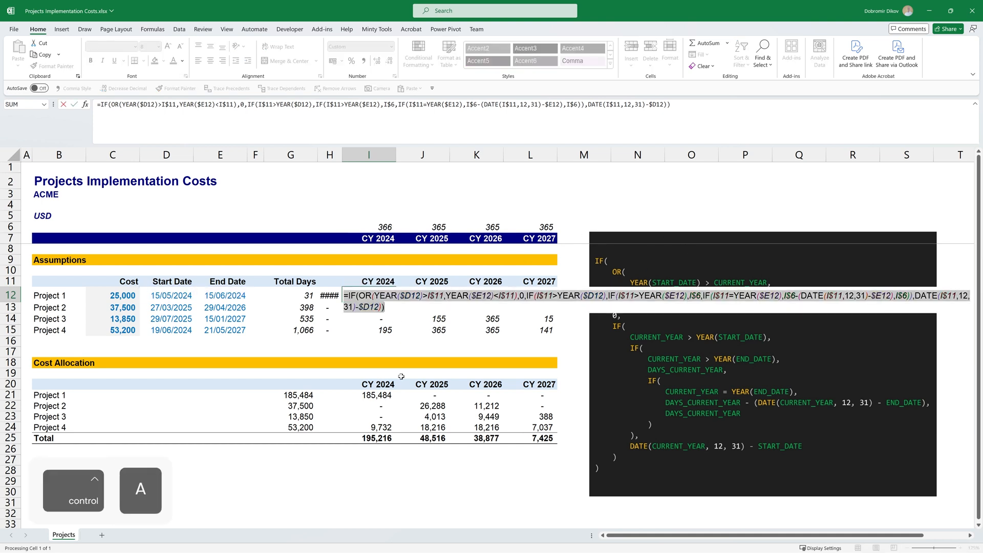
key(Right)
key(ctrl+a)
key(ctrl+x)
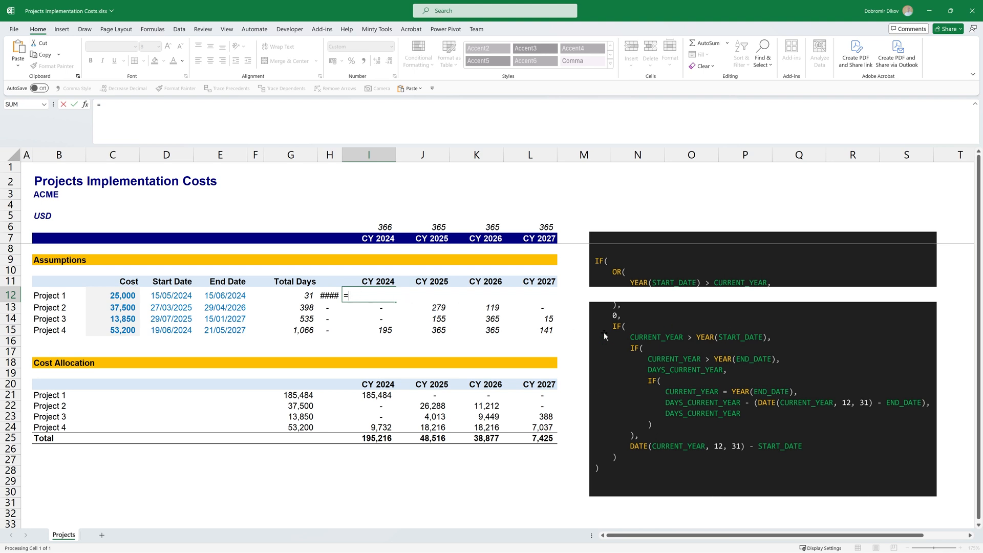
Begin a new formula in I12 with IF and AND, testing YEAR($D12)=I$11 as the first condition.
text(if)
key(Tab)
text(and()
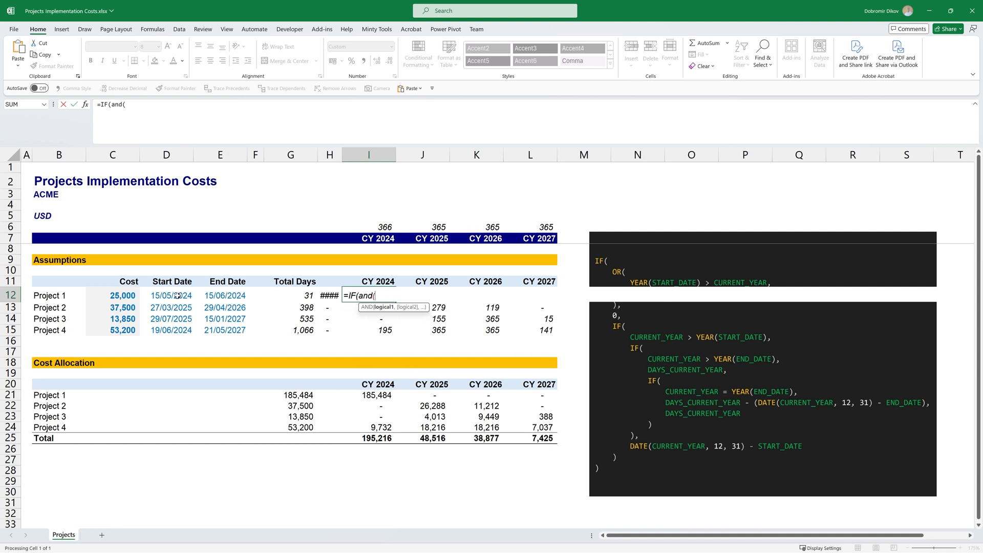
text(year)
key(Tab)
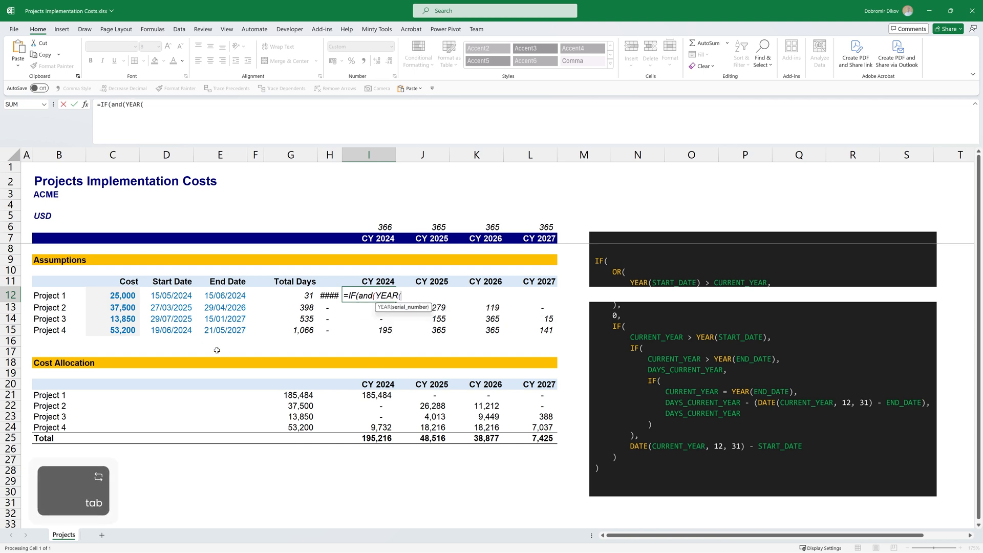
click(177, 296)
key(F4)
key(F4)
key(F4)
text()=)
click(383, 281)
key(F4)
key(F4)
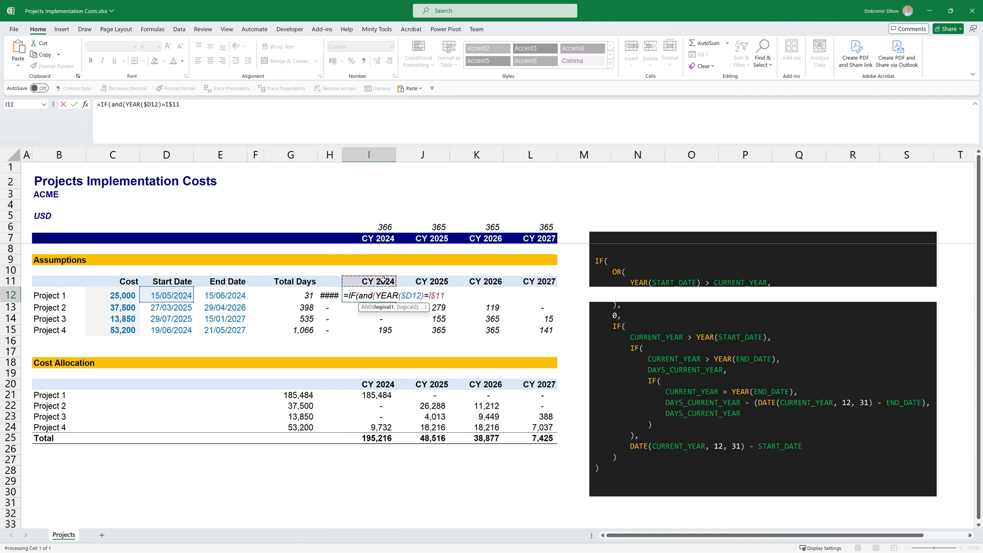
Add YEAR($E12)=I$11 as the second AND condition and close the AND function.
text(,yea)
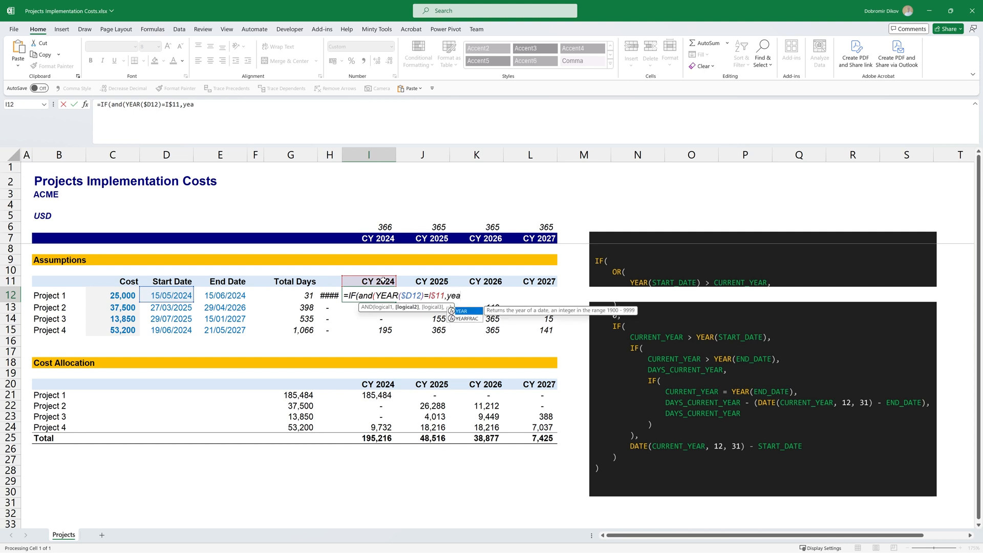
key(Tab)
click(225, 294)
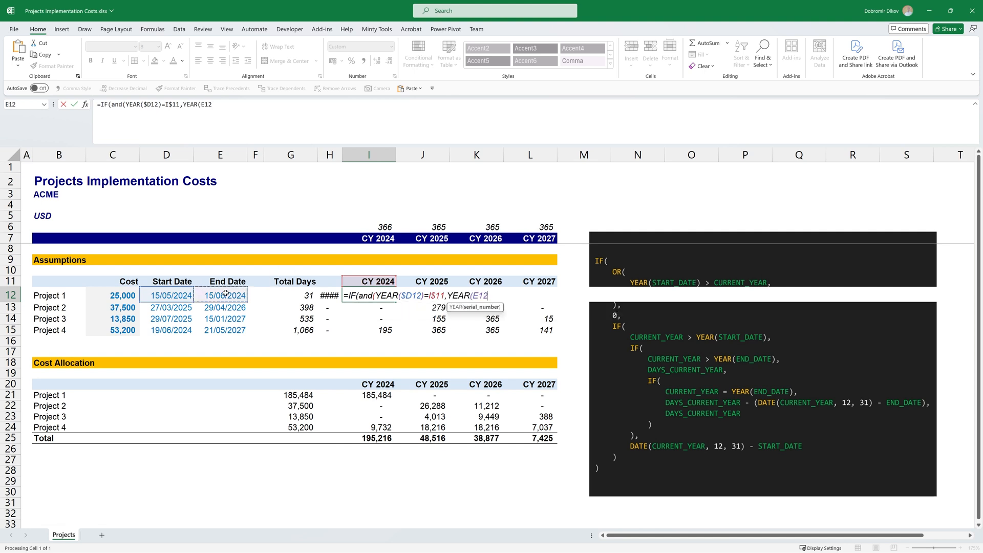
key(F4)
key(F4)
key(F4)
text()=)
click(369, 280)
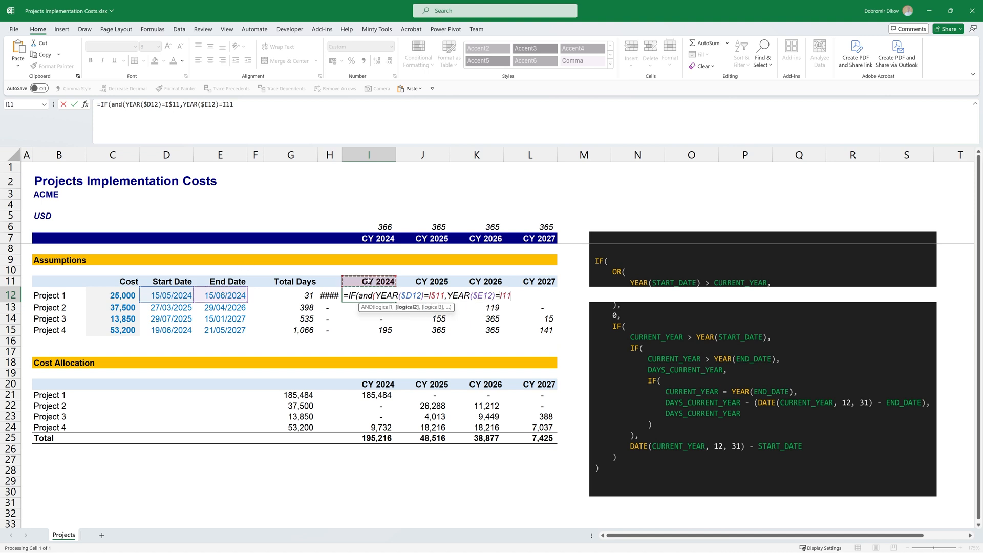
key(F4)
key(F4)
text())
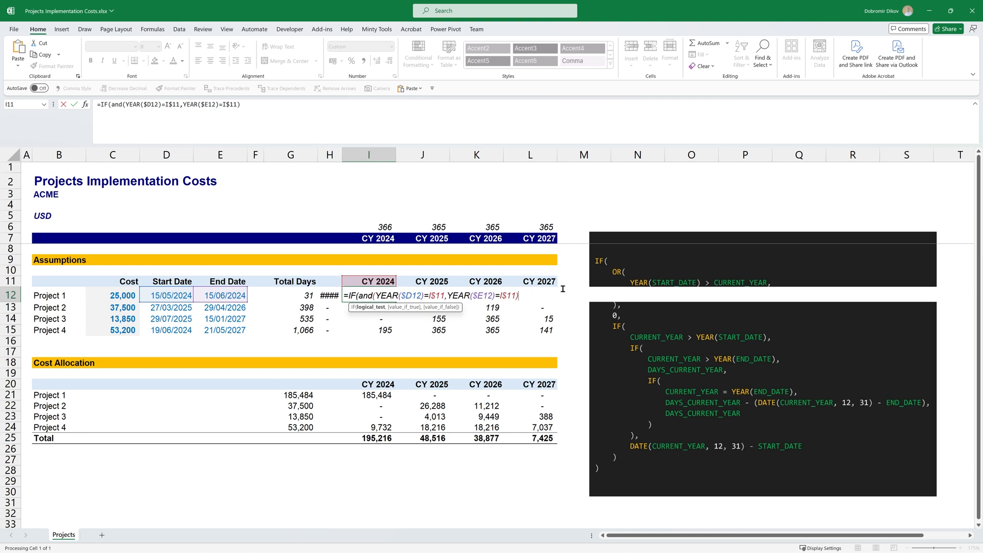
Enter $E12-$D12 as the IF function's value when both year conditions are true.
text(,)
key(Left)
key(Left)
key(Left)
key(Left)
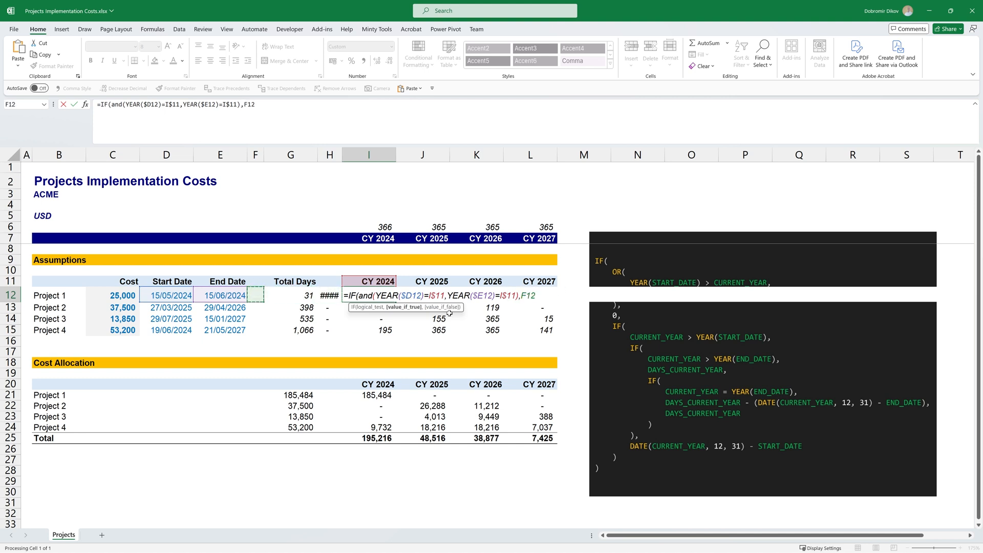
text(-)
key(Left)
key(Left)
key(Left)
key(Left)
key(Left)
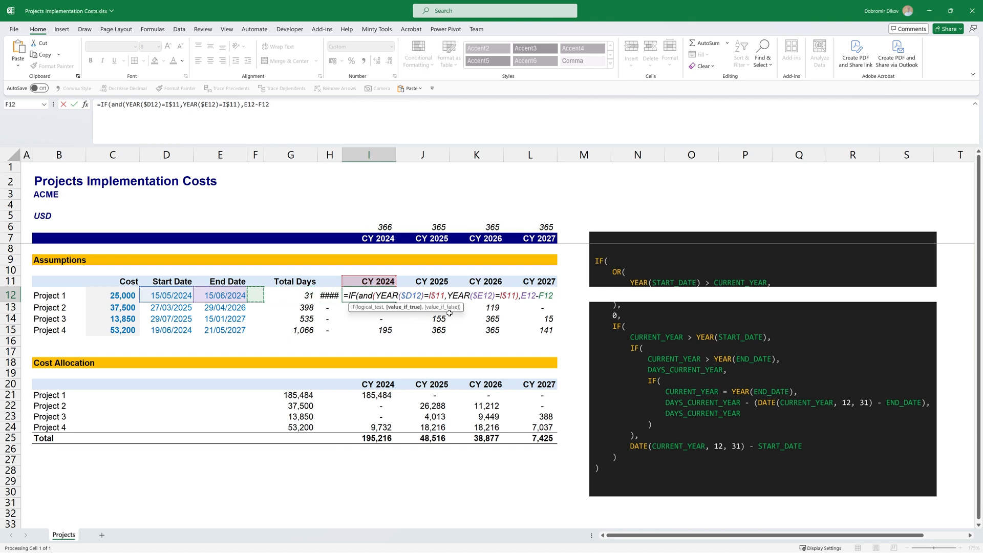
click(526, 294)
text($)
key(Right)
key(Right)
key(Right)
key(Right)
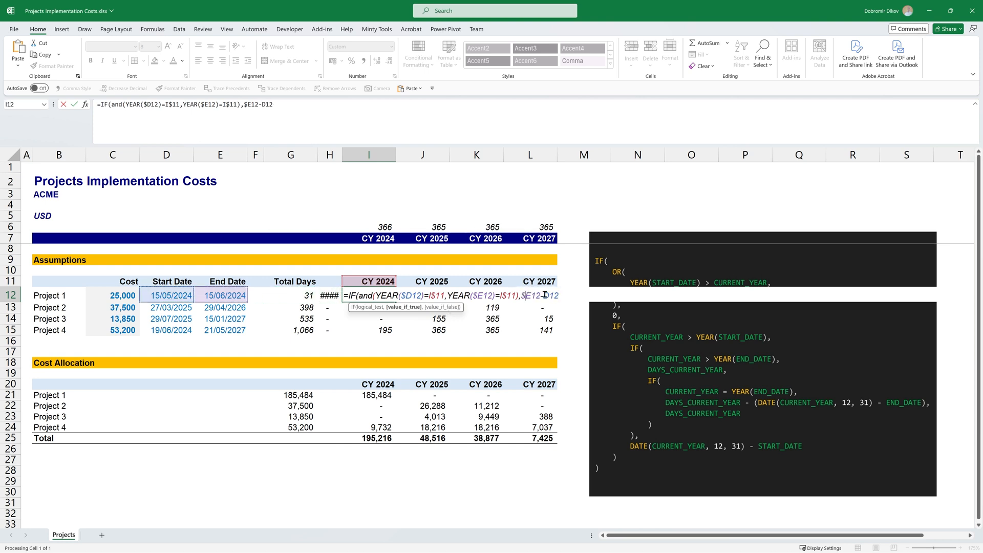
text($11,)
Paste the cut nested IF formula as the value if false, close the outer IF and commit it in I12.
key(ctrl+v)
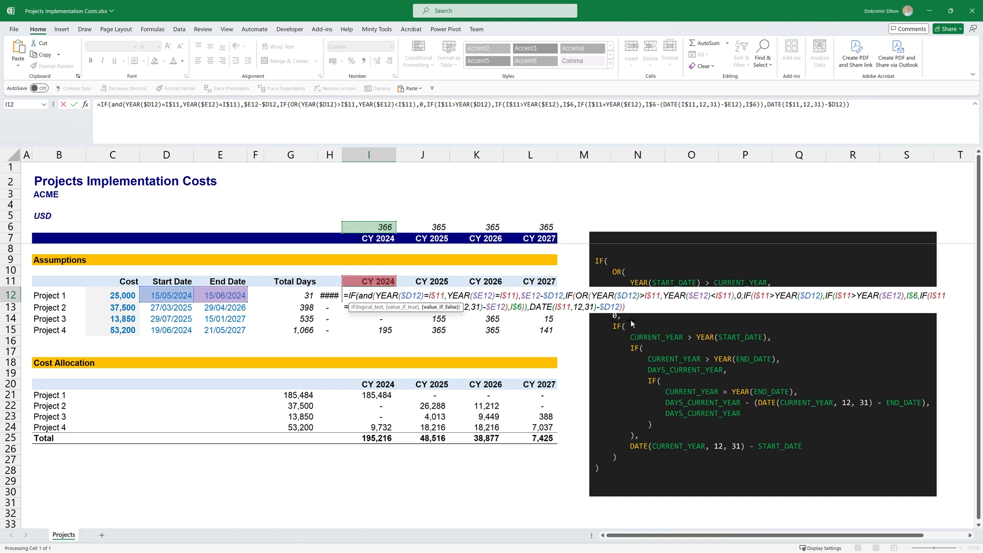
text())
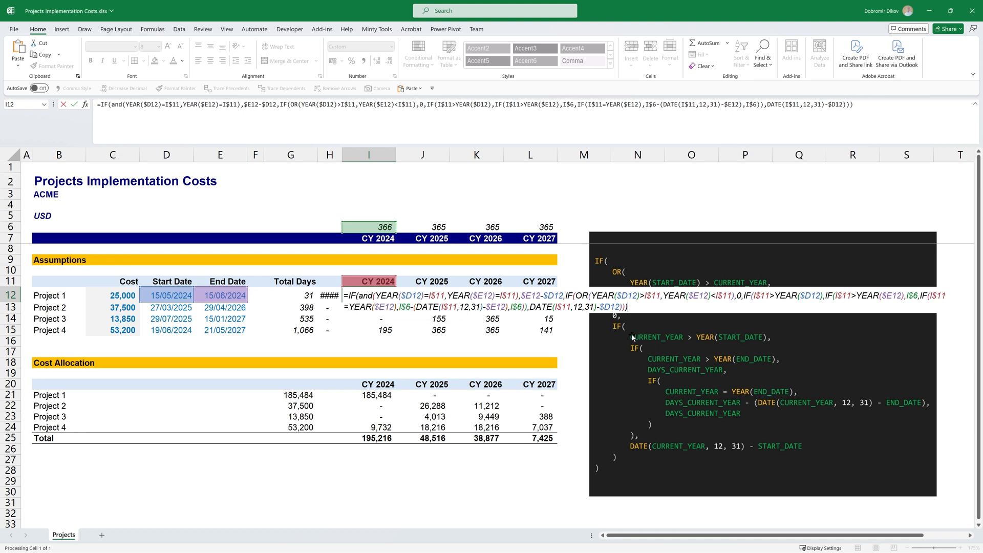
key(ctrl+Return)
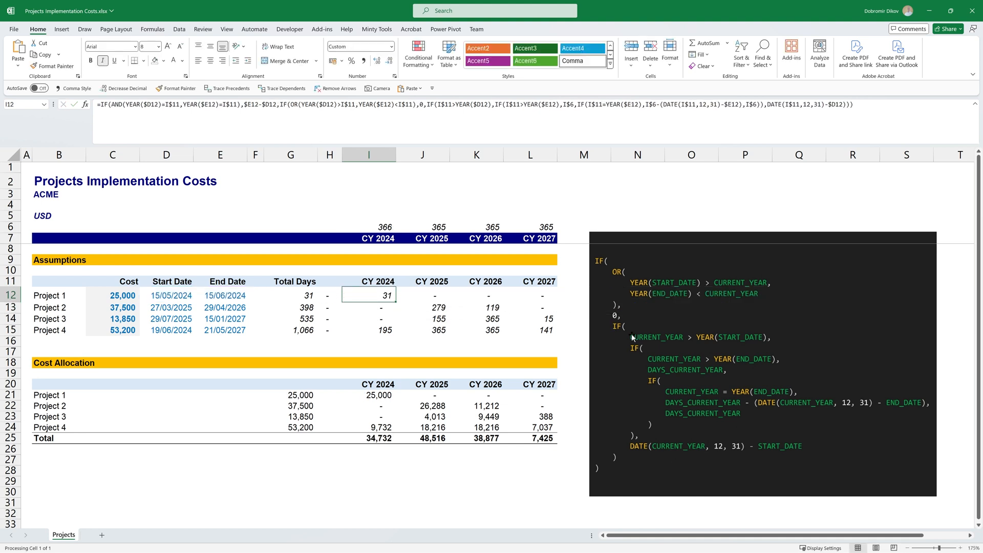
Fill the corrected I12 formula across to CY 2027 and down to Project 4, covering I12:L15.
key(ctrl+shift+Right)
key(ctrl+r)
key(ctrl+shift+Down)
key(ctrl+d)
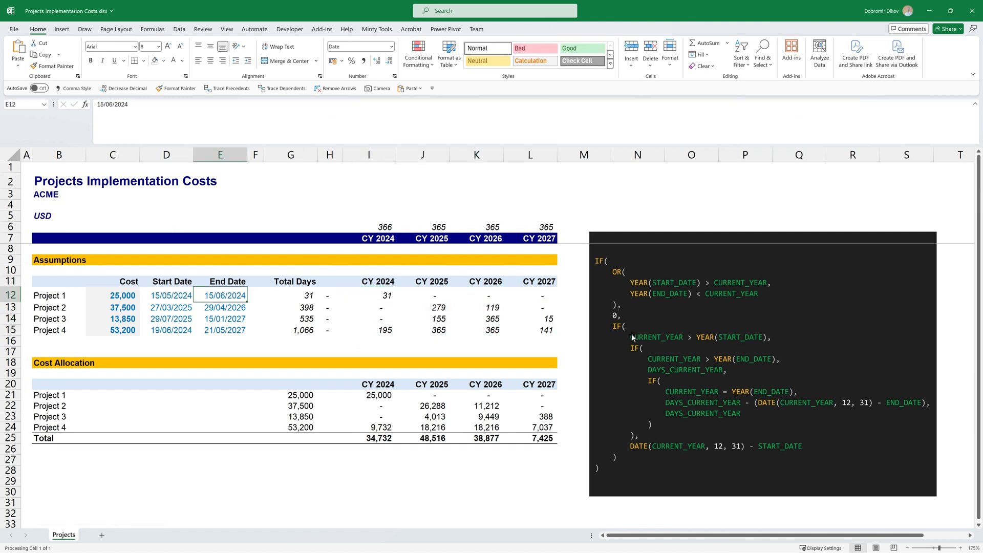
Set Project 1's end date in E12 to 27/08/2025.
text(27/08)
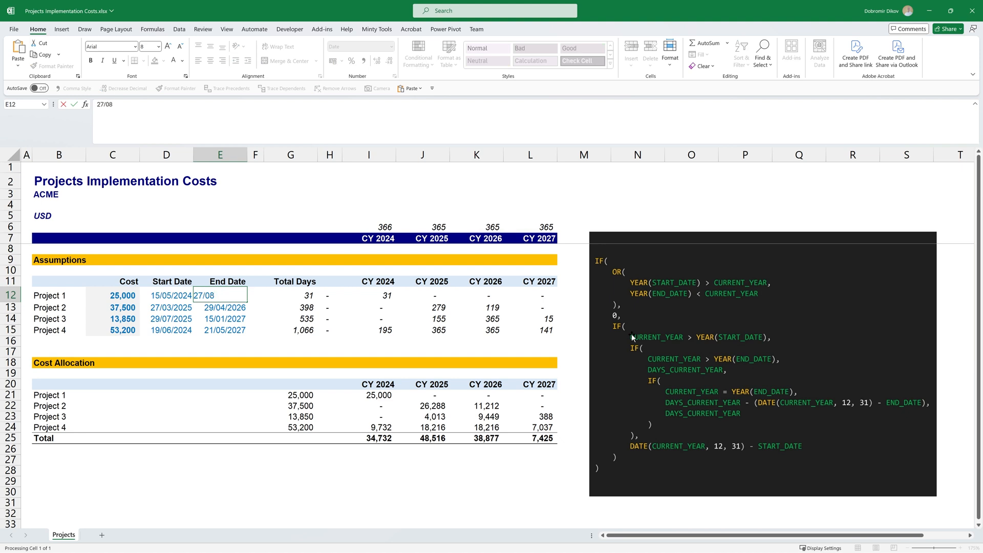
text(/202)
key(Return)
Examine Project 1's CY 2024 and CY 2025 day counts in row 12 after the end date change.
key(Up)
key(Right)
key(Right)
key(Right)
key(Right)
key(Right)
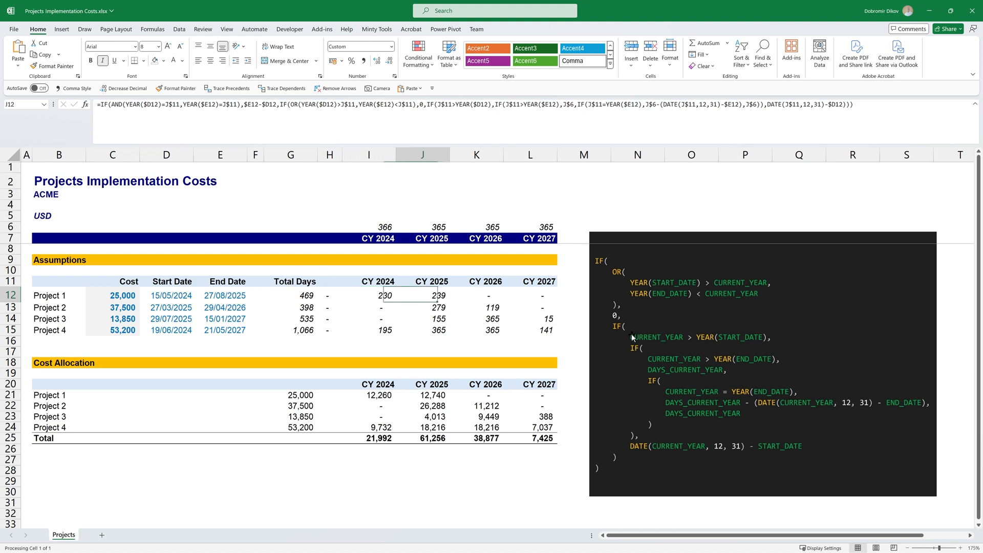
key(Left)
key(Right)
key(Down)
key(Up)
key(Left)
Set Project 2's end date in E13 to 29/04/2025 to test a project within a single year.
key(Down)
key(Down)
key(Left)
key(Left)
key(Left)
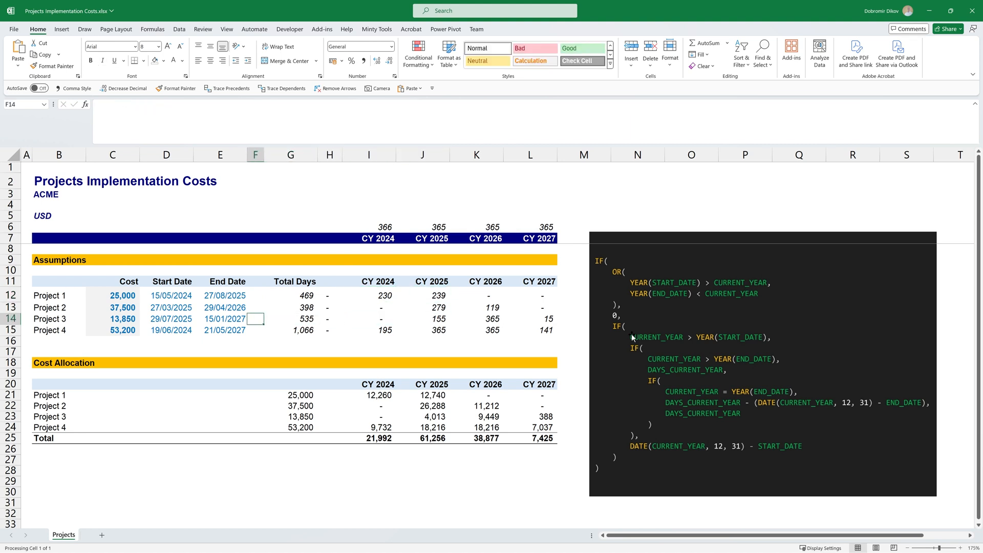
key(Left)
key(Up)
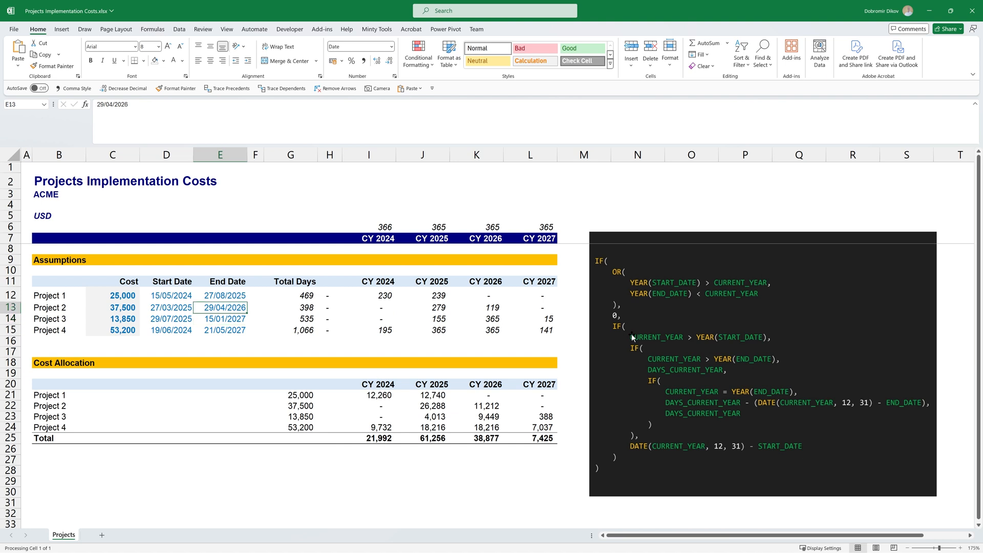
key(F2)
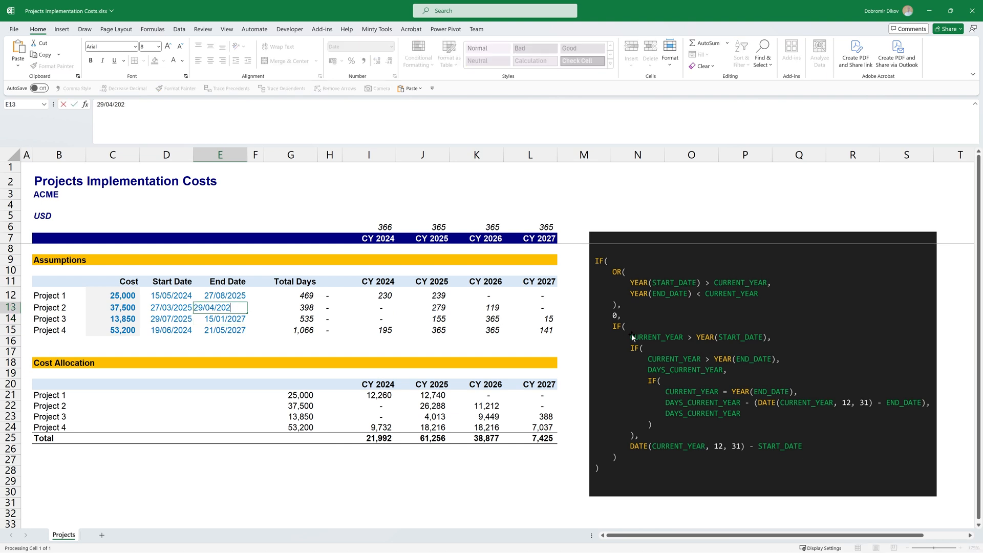
text(5)
key(Tab)
Examine Project 2's total days, check cell and yearly day counts across row 13.
key(Right)
key(Right)
key(Right)
key(Right)
key(Right)
key(Left)
key(Left)
key(Left)
key(Left)
key(Left)
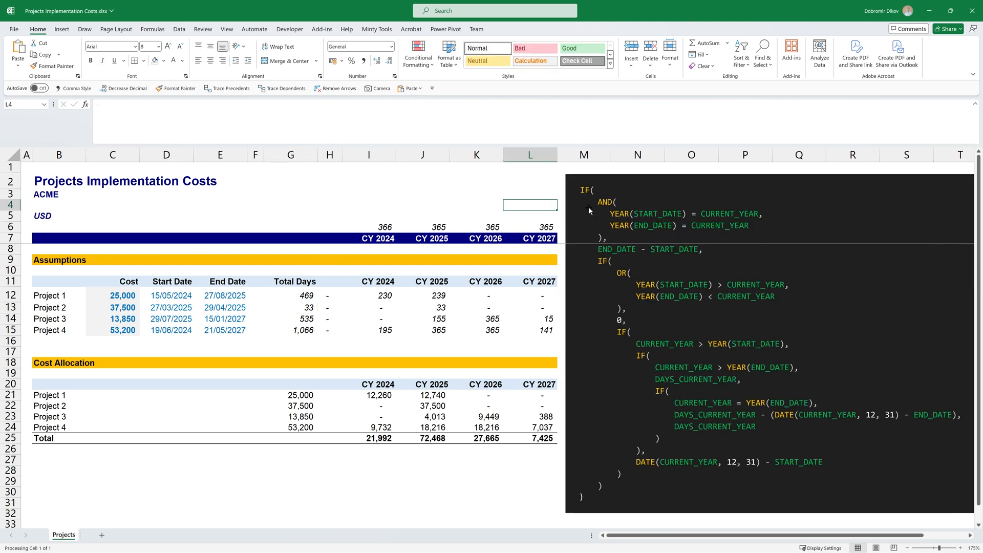